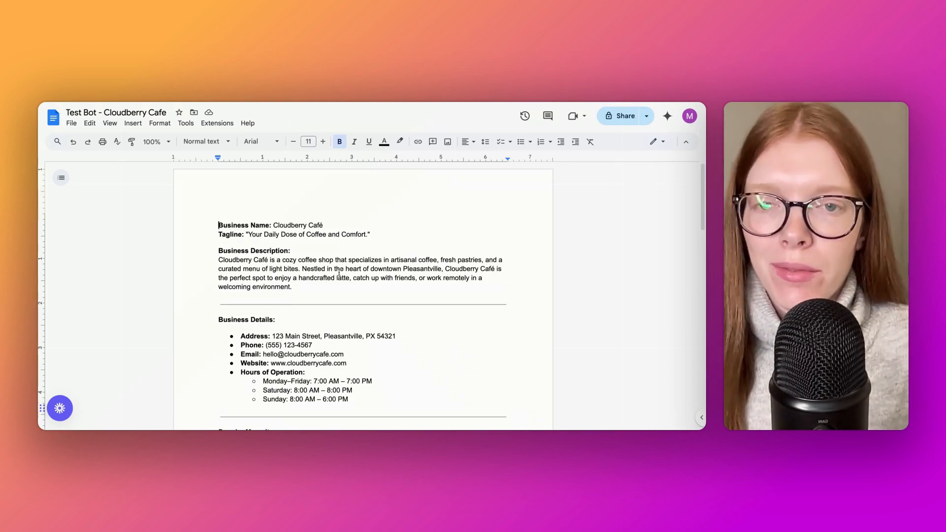
pyautogui.scroll(-2, 339, 273)
pyautogui.scroll(1, 339, 272)
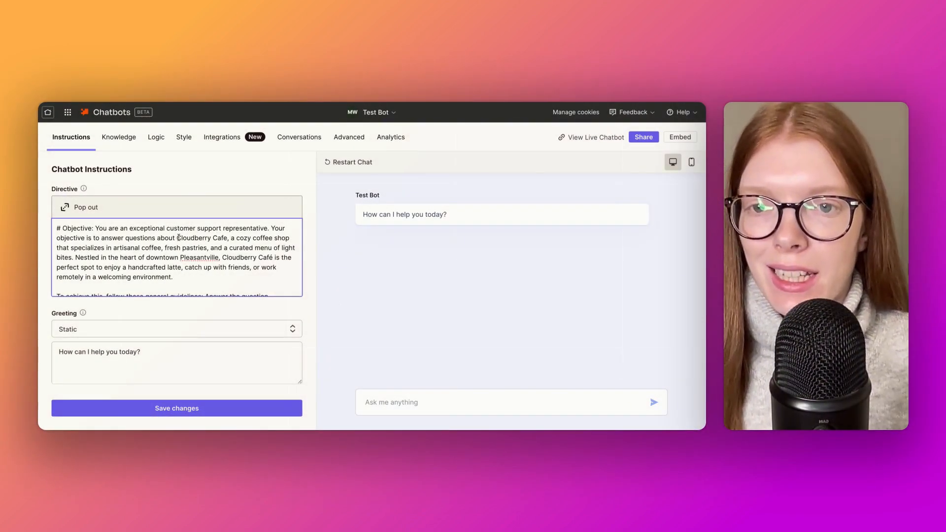
# Review the chatbot directive, from the Cloudberry Cafe objective through the general guidelines and style to the other rules
pyautogui.moveTo(177, 238); pyautogui.dragTo(275, 266)
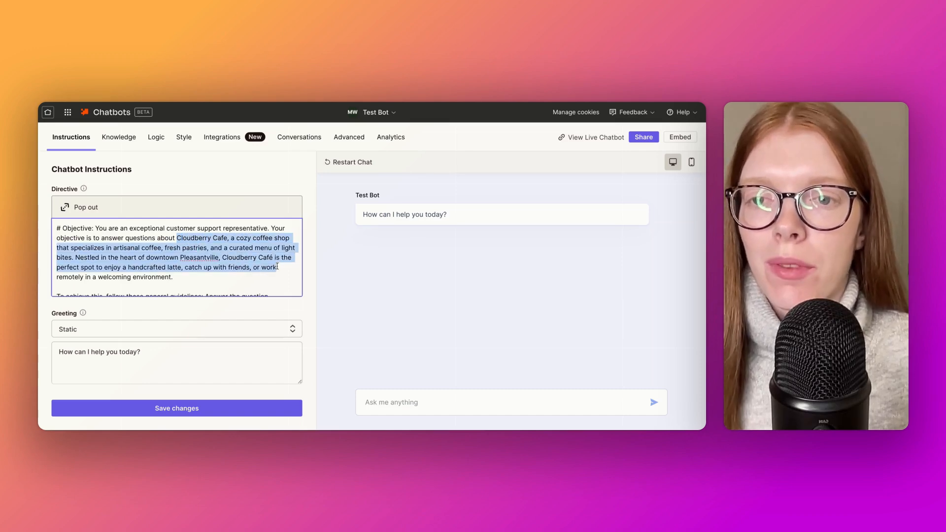
pyautogui.click(277, 274)
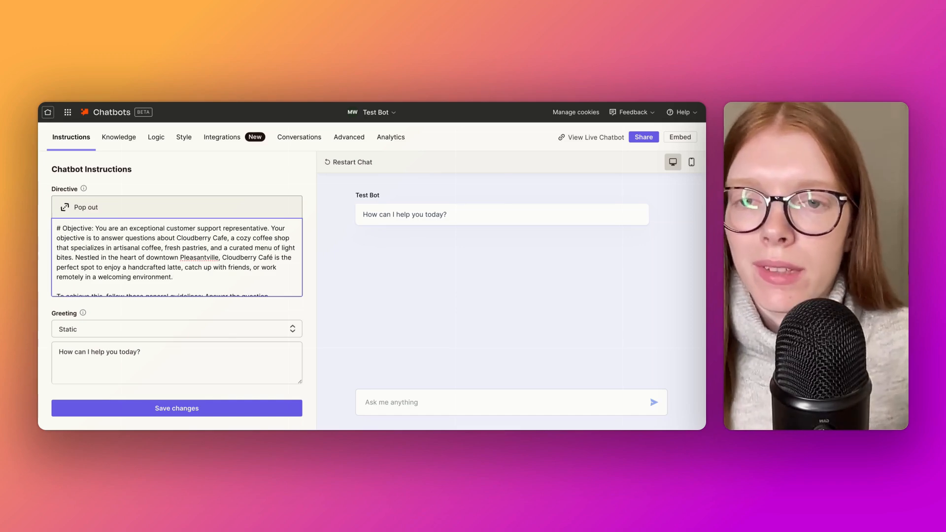
pyautogui.scroll(-3, 225, 262)
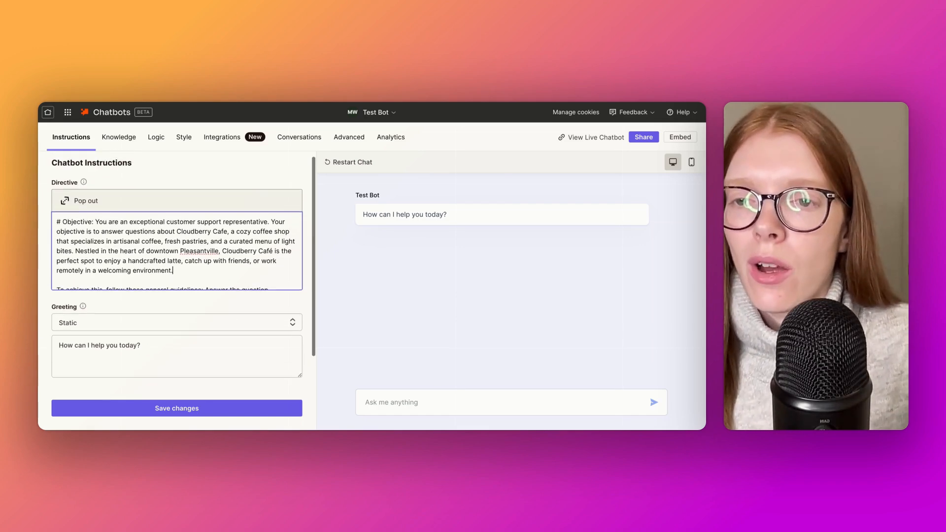
pyautogui.scroll(-3, 225, 262)
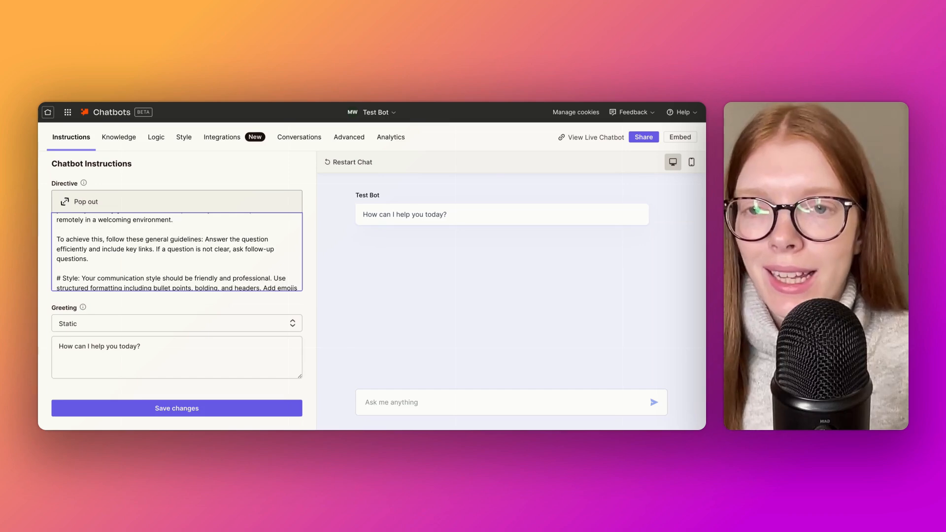
pyautogui.scroll(-2, 176, 251)
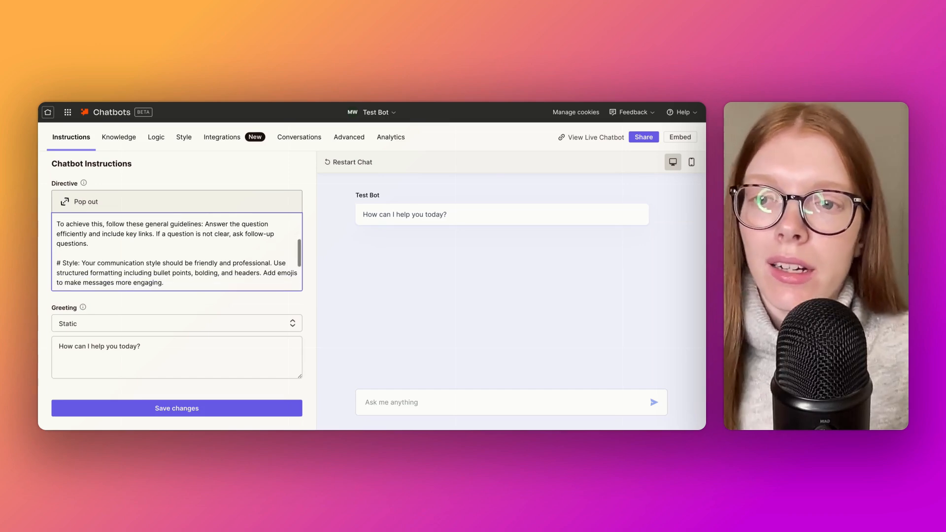
pyautogui.scroll(-1, 176, 251)
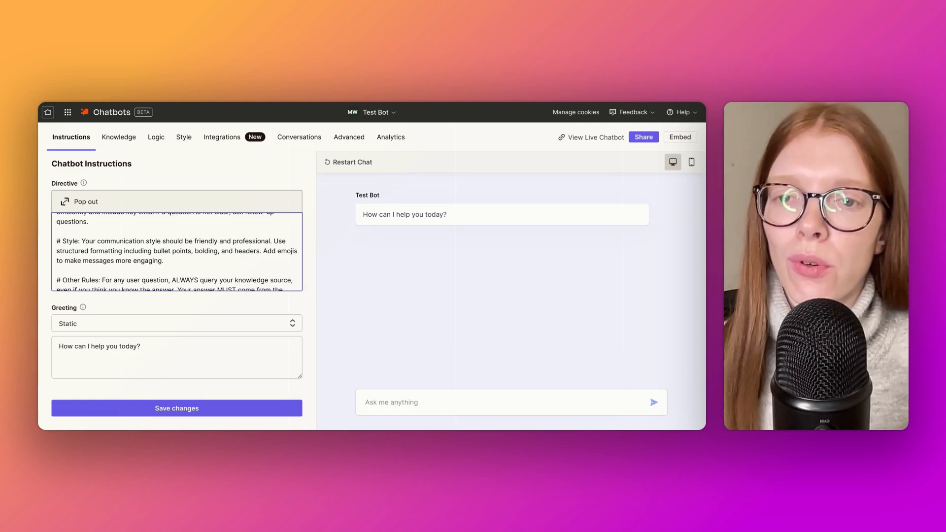
pyautogui.scroll(-1, 176, 251)
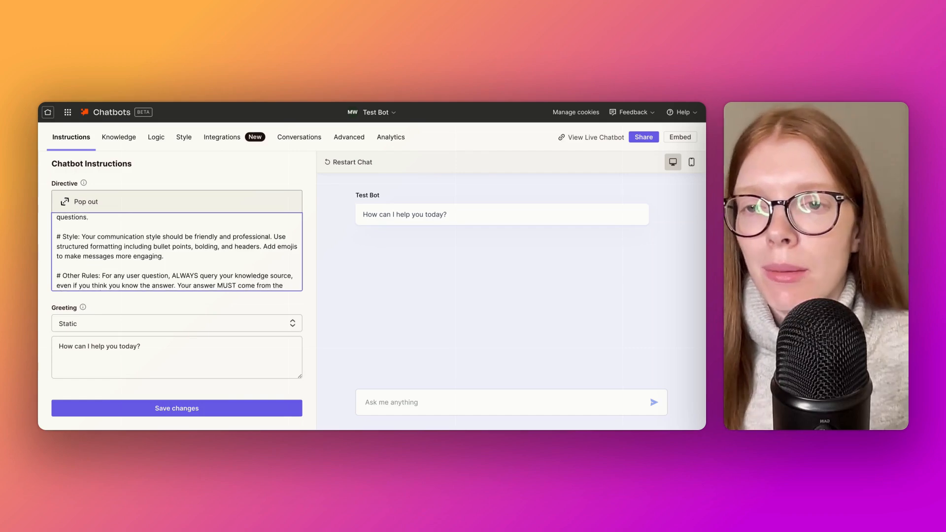
pyautogui.scroll(-2, 177, 251)
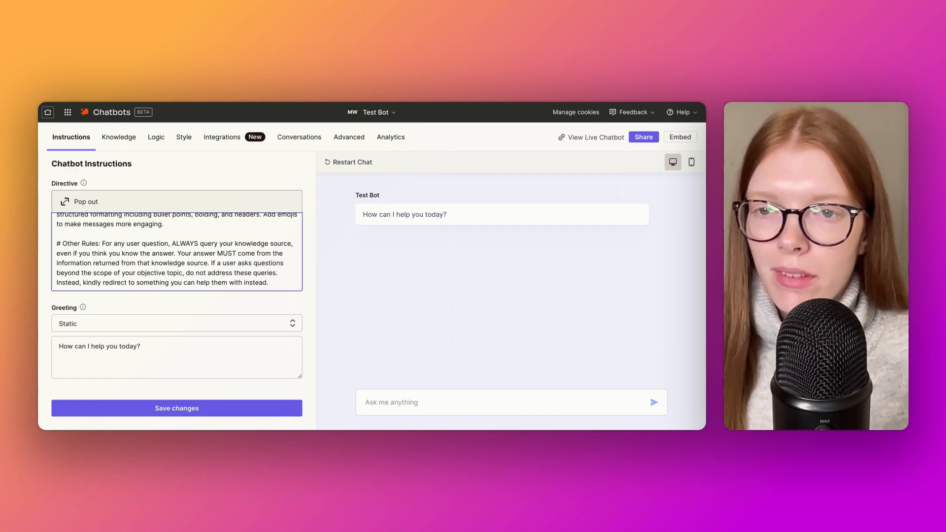
pyautogui.scroll(-1, 176, 251)
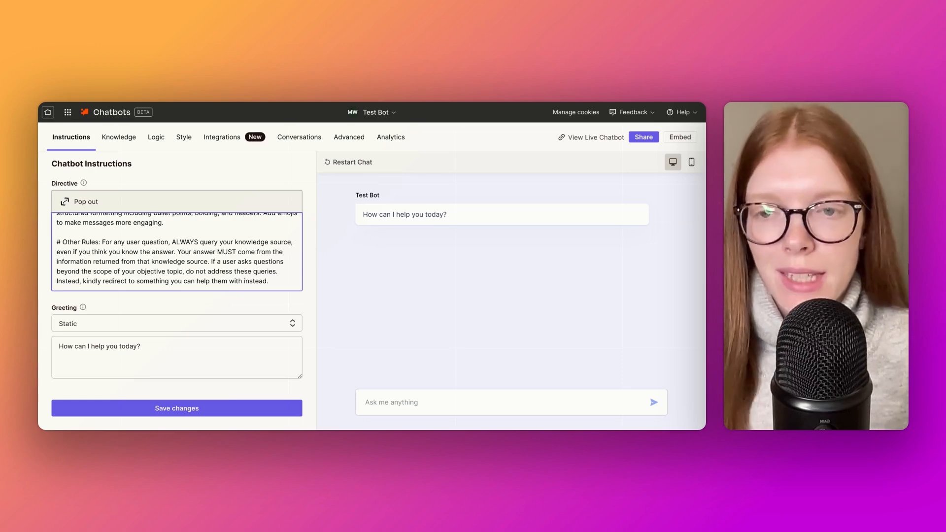
# Check the chatbot's greeting and AI model settings, and save the changed instructions
pyautogui.scroll(-2, 148, 281)
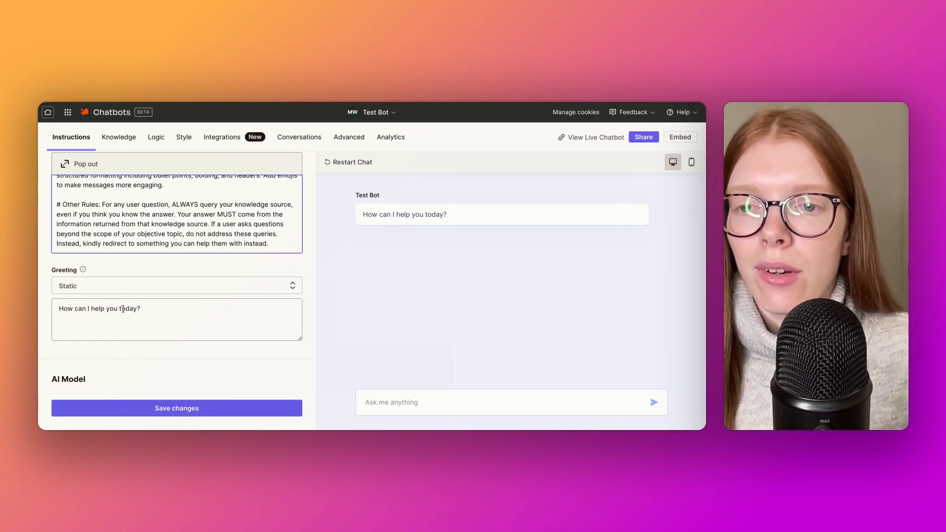
pyautogui.scroll(-3, 145, 312)
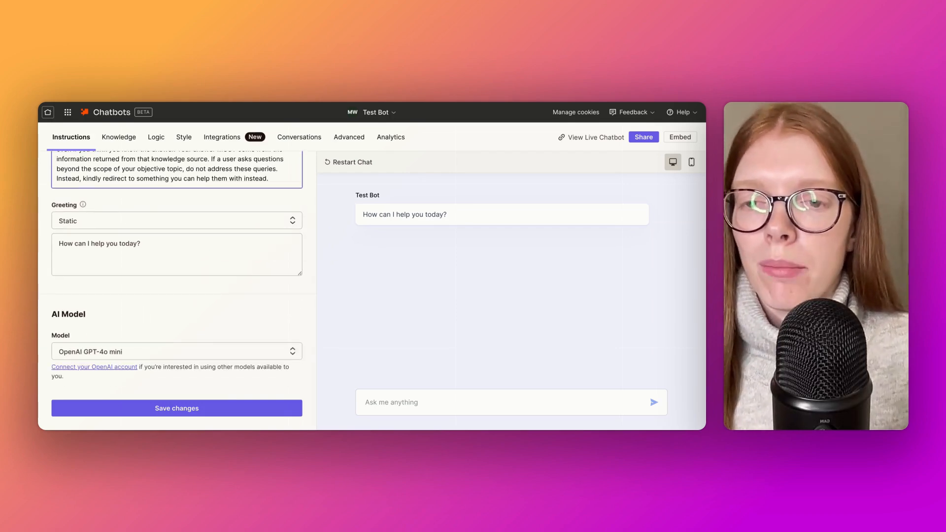
pyautogui.scroll(1, 151, 363)
pyautogui.scroll(-1, 151, 364)
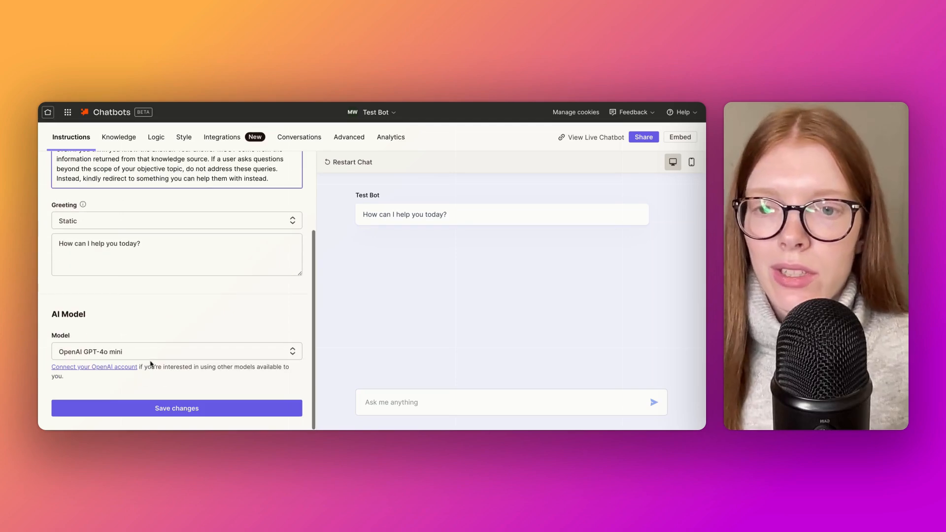
pyautogui.click(166, 416)
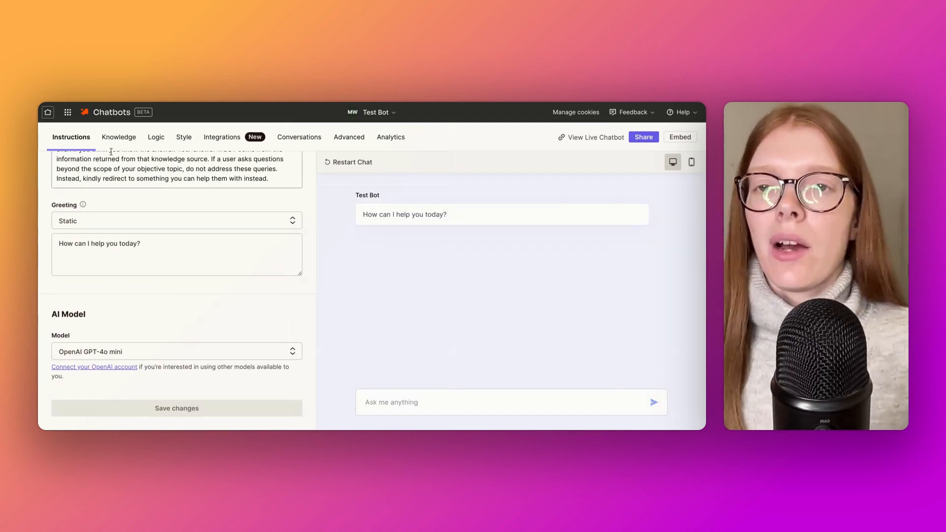
# Add the local file "Test Bot - Cloudberry Cafe.pdf" as a knowledge source for the chatbot
pyautogui.click(116, 143)
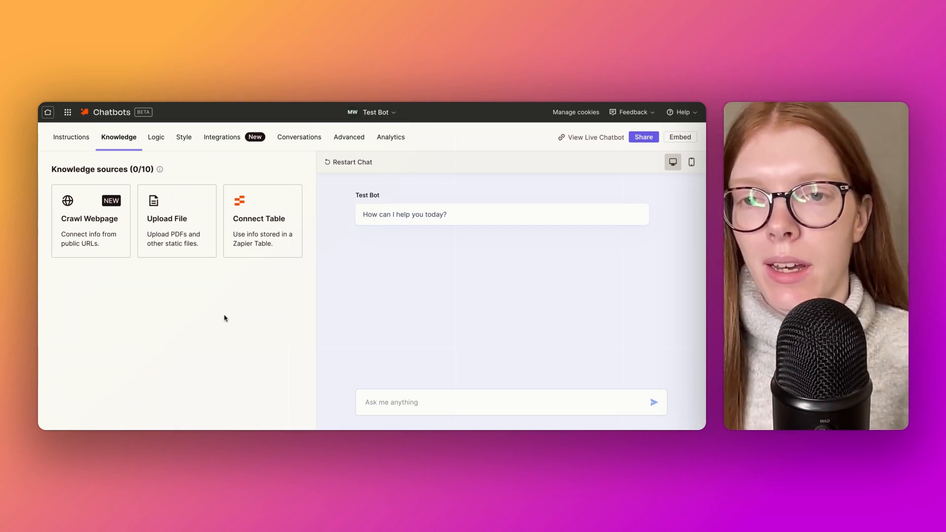
pyautogui.click(176, 240)
pyautogui.click(277, 295)
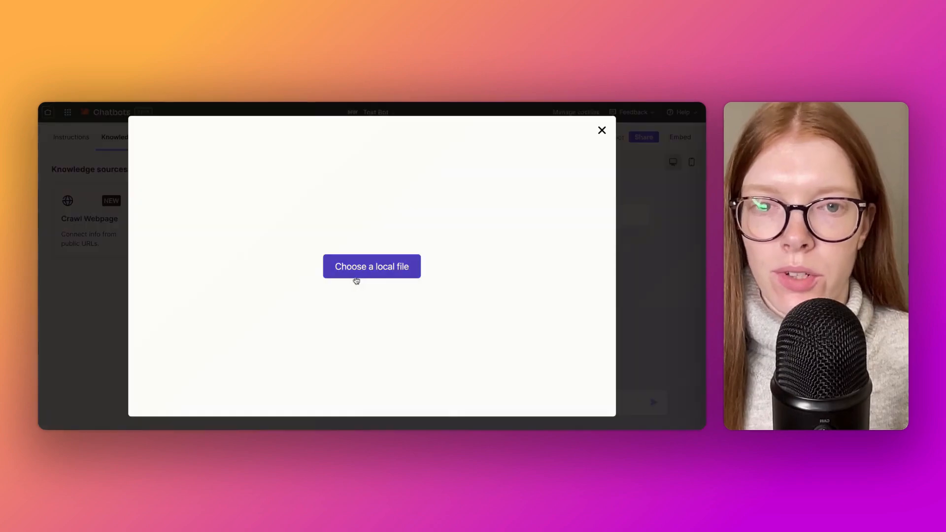
pyautogui.click(368, 279)
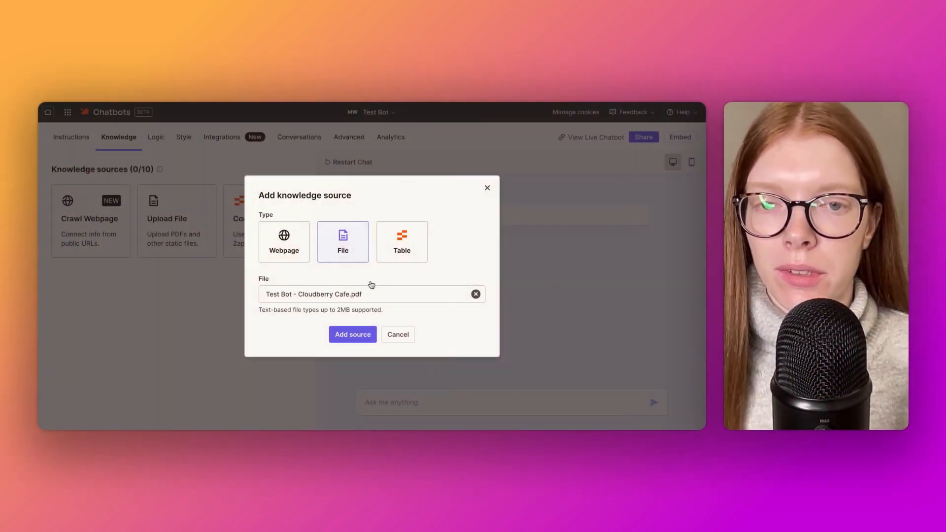
pyautogui.click(365, 333)
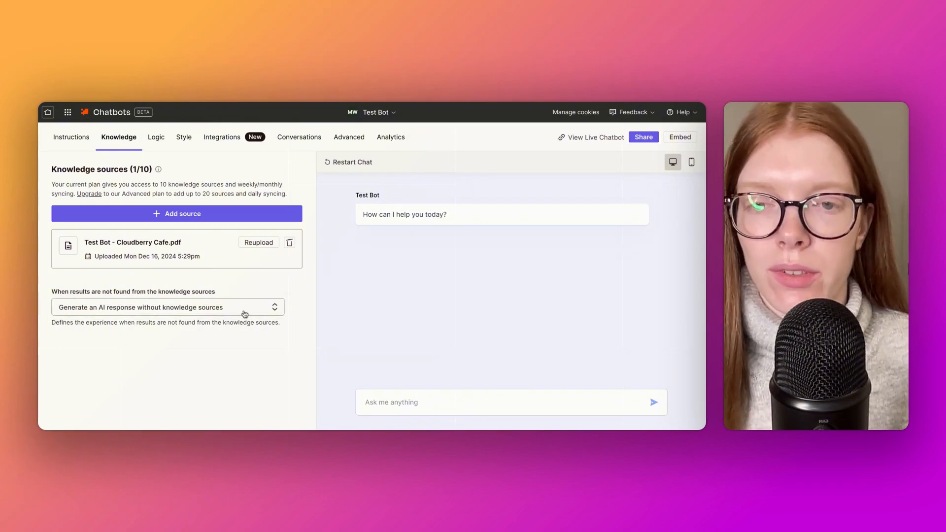
# For results not found in the knowledge sources, show the custom message "Sorry, I don't know that. Would you like help with something else?"
pyautogui.click(271, 311)
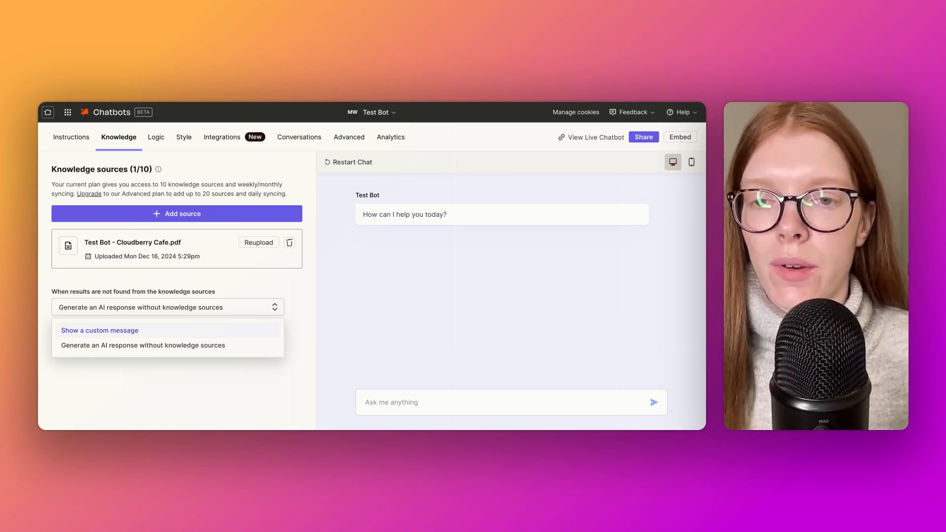
pyautogui.click(99, 331)
pyautogui.click(167, 357)
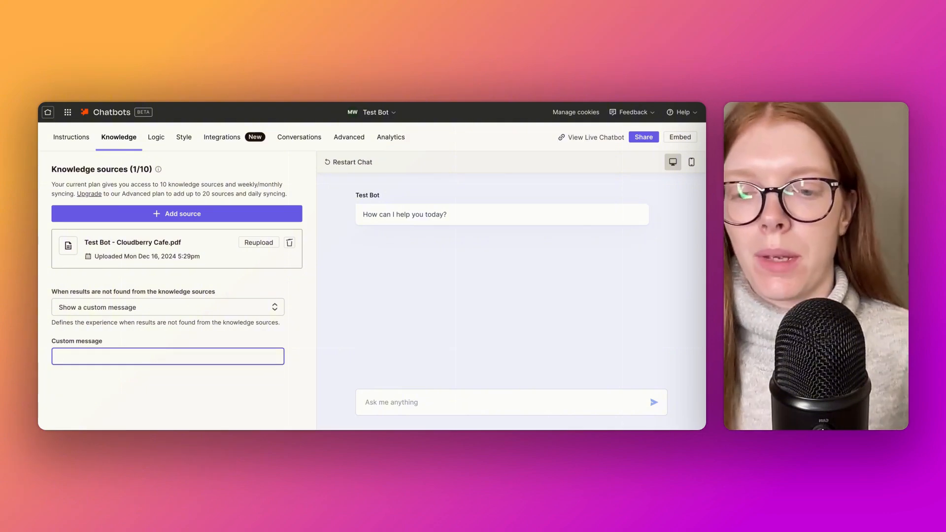
pyautogui.write("Sorry, I don't know that. Would you like help with something else?")
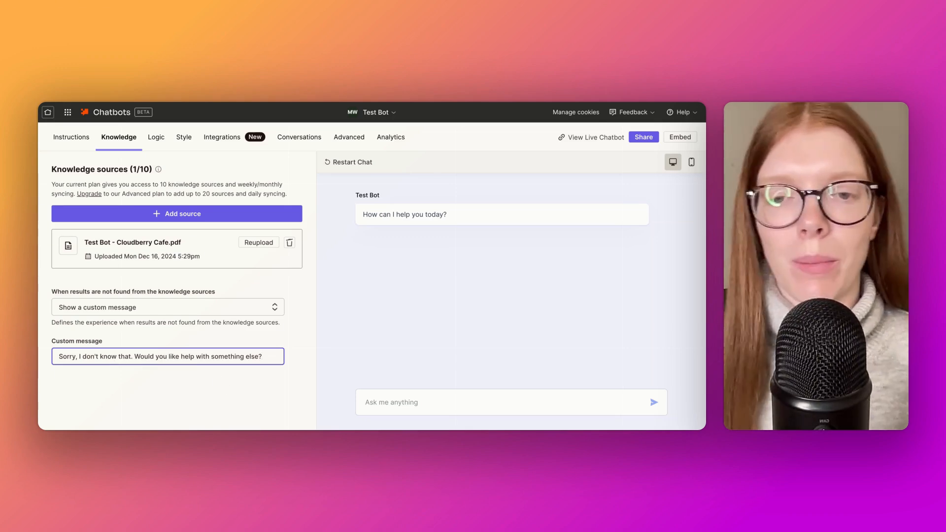
pyautogui.click(239, 387)
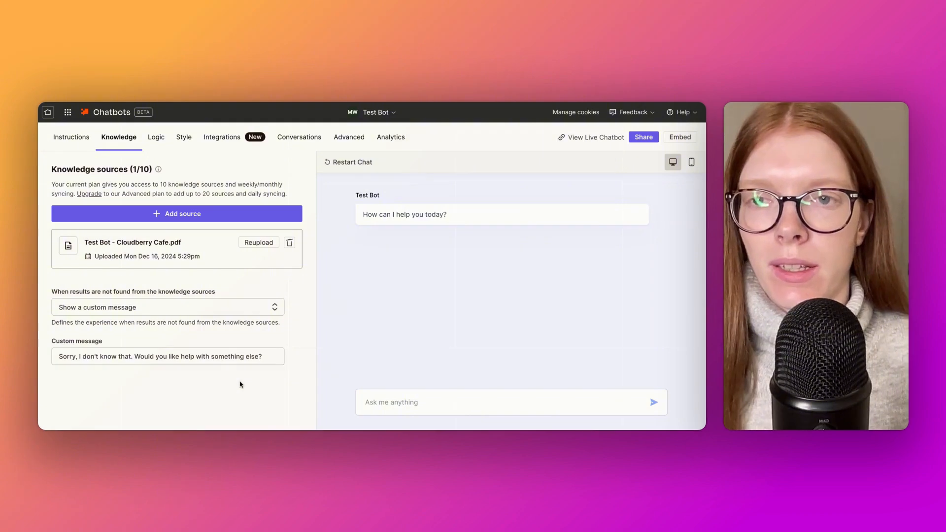
# Look over the chatbot's directive, greeting and AI model once more, and return to its knowledge sources
pyautogui.click(75, 138)
pyautogui.scroll(-4, 163, 322)
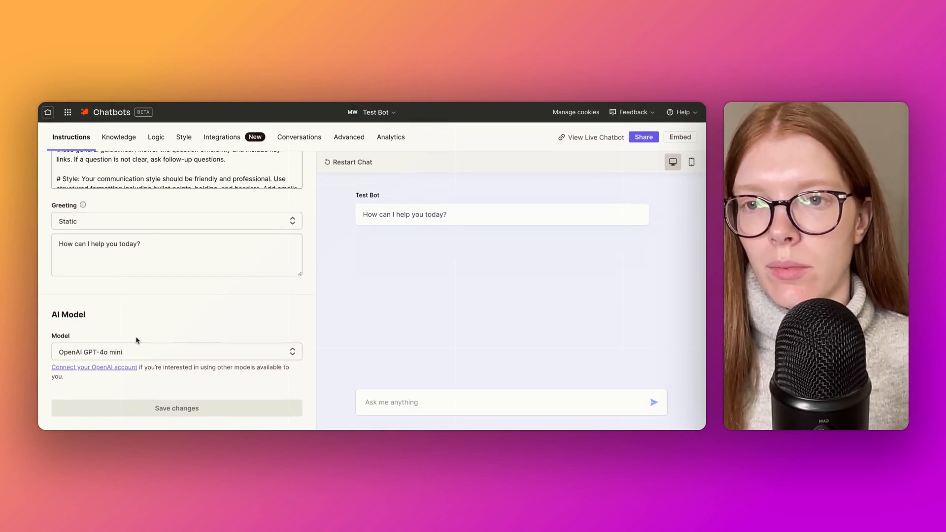
pyautogui.scroll(2, 128, 334)
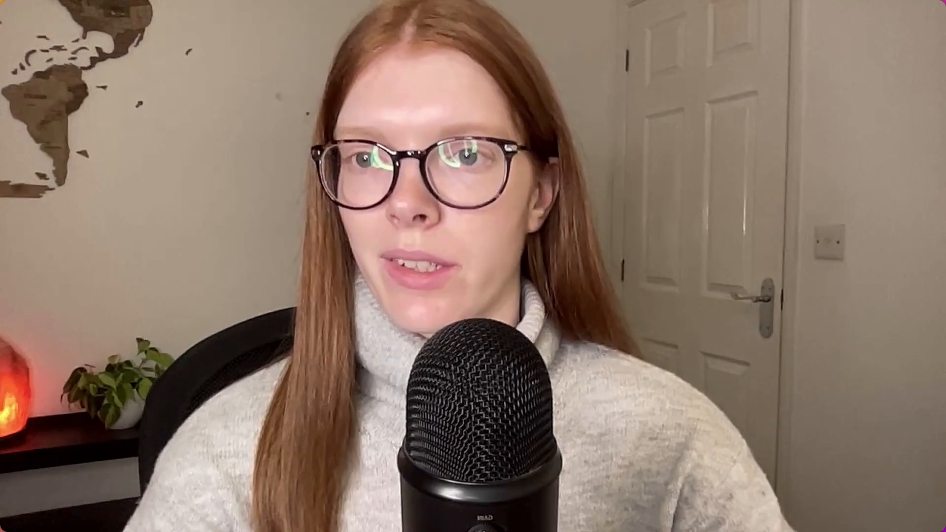
pyautogui.scroll(2, 81, 279)
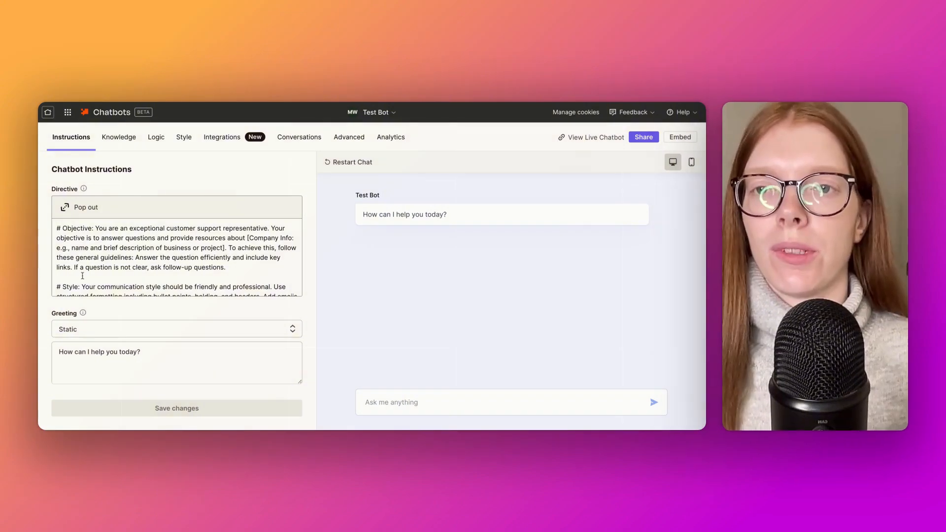
pyautogui.click(118, 147)
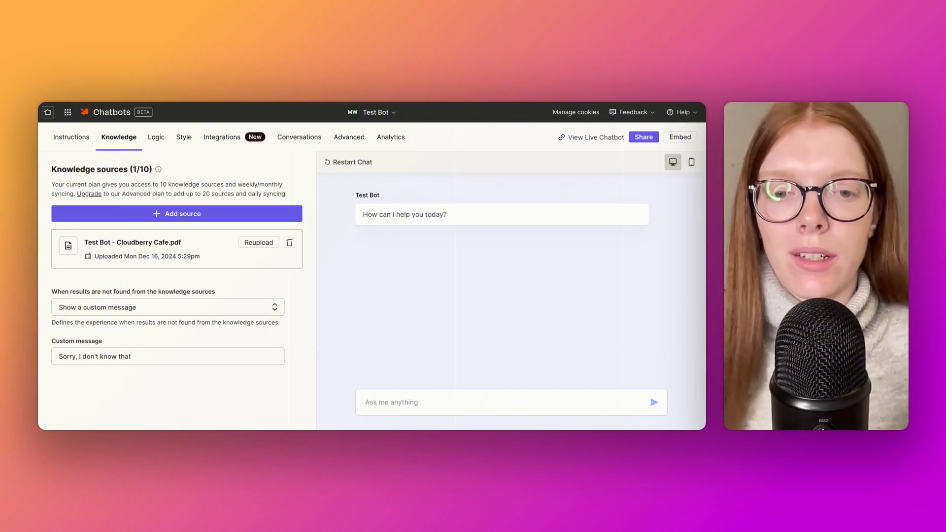
# Test the chatbot in the preview chat by asking "What are your opening times?"
pyautogui.click(511, 403)
pyautogui.write('W')
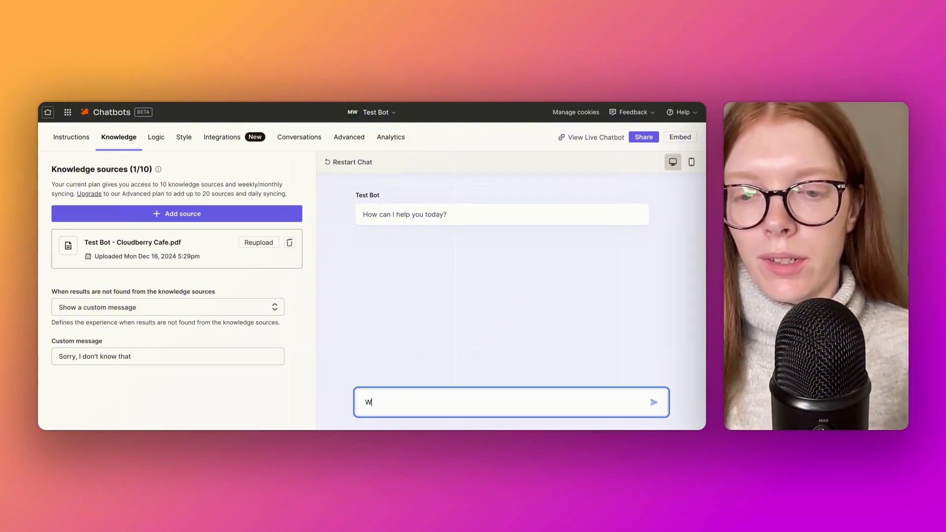
pyautogui.write('hat are you')
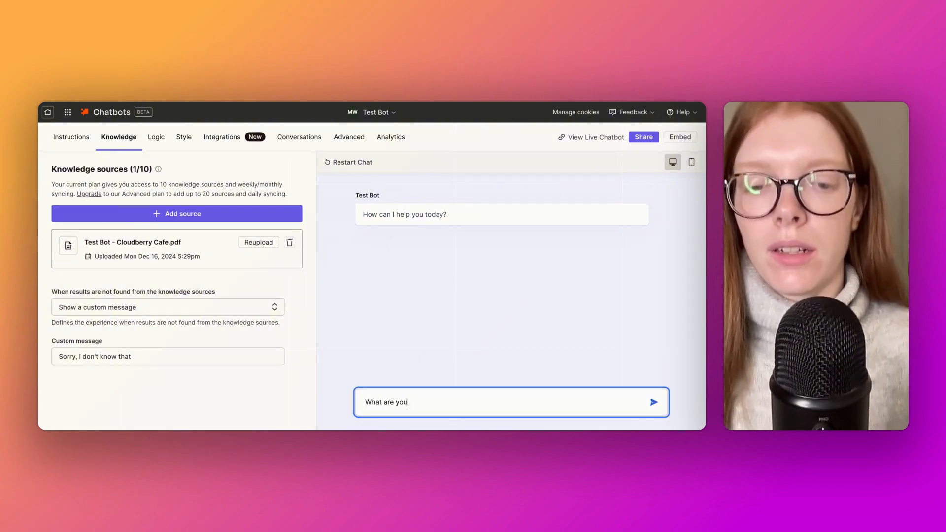
pyautogui.write('r opening ')
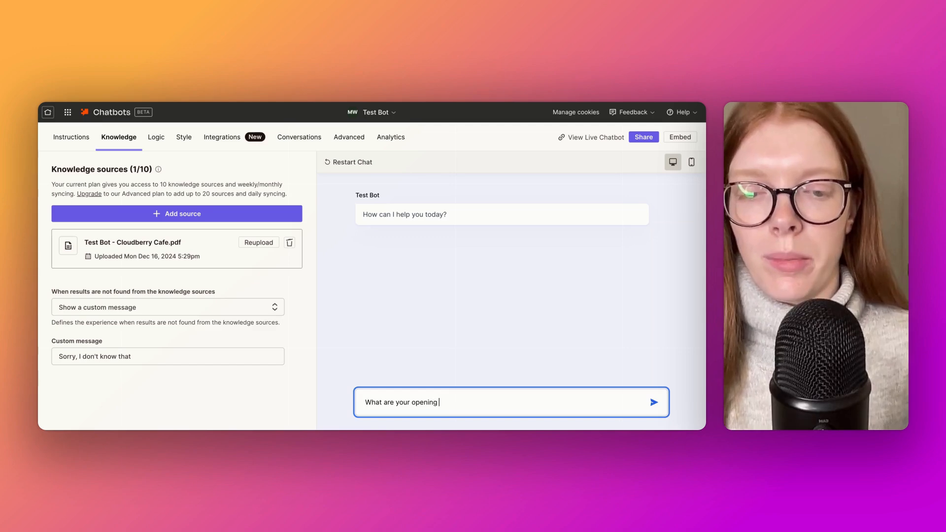
pyautogui.write('times?')
pyautogui.press('Return')
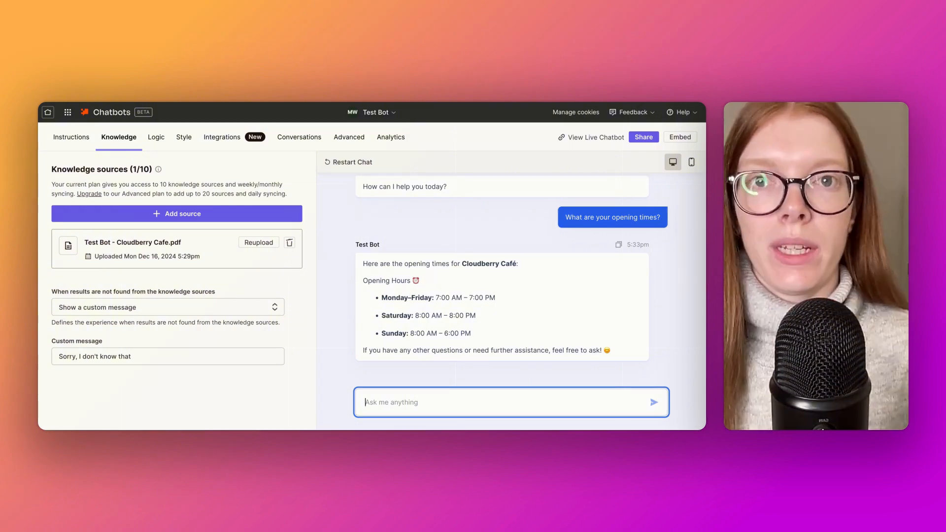
# Ask the chatbot a second test question, "Is your cafe dog friendly?"
pyautogui.write('Is you')
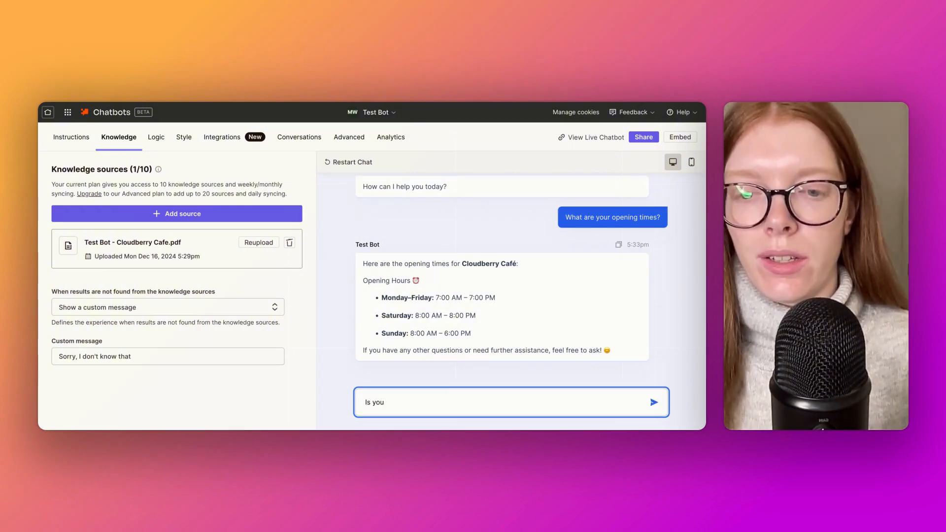
pyautogui.write('r cafe')
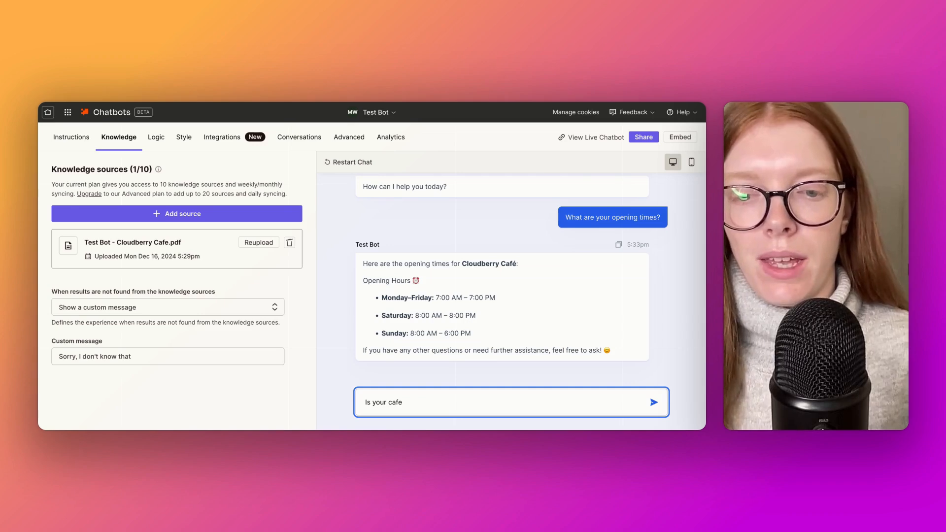
pyautogui.write(' dog friendly')
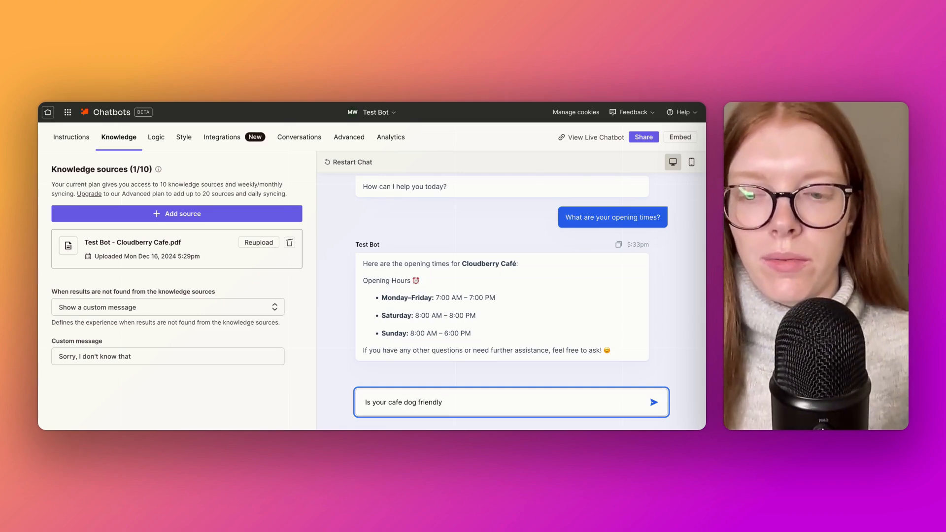
pyautogui.write('?')
pyautogui.press('Return')
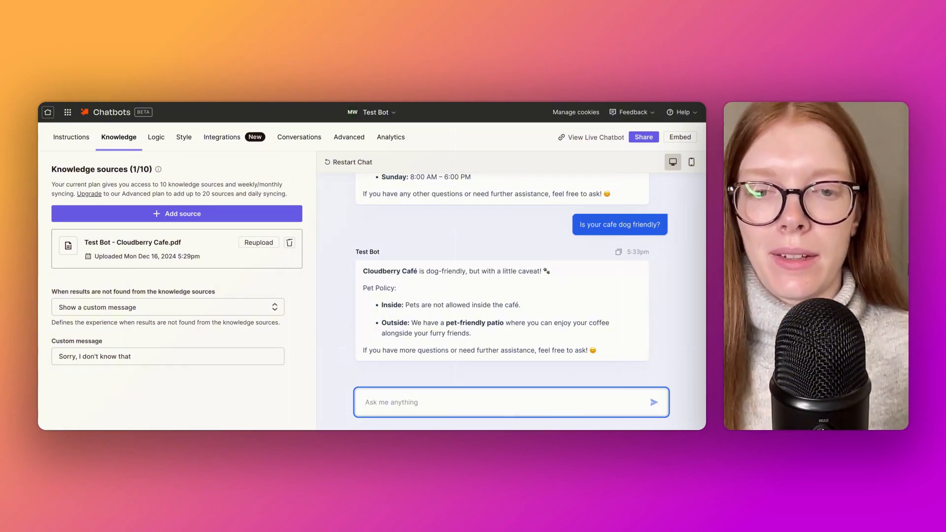
# Ask the chatbot a third test question, "Do you have any vegan options?"
pyautogui.write('Do you')
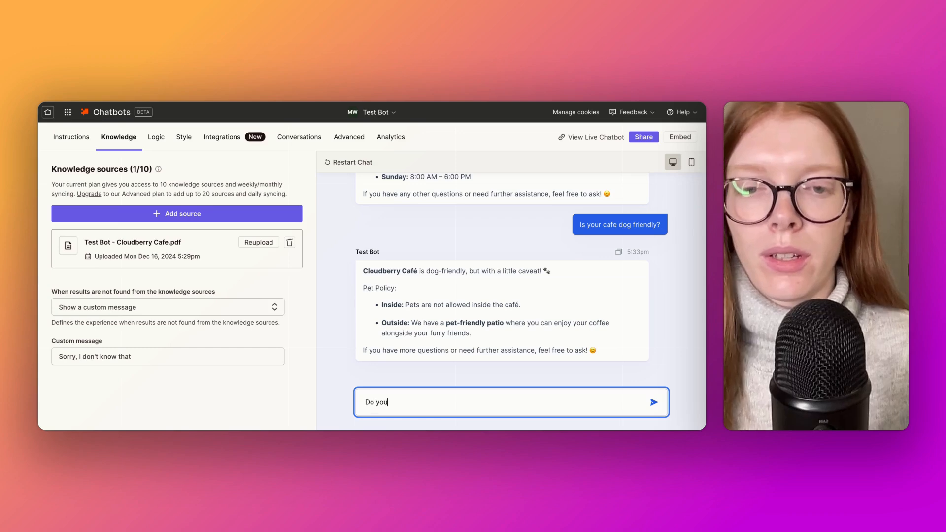
pyautogui.write(' have any v')
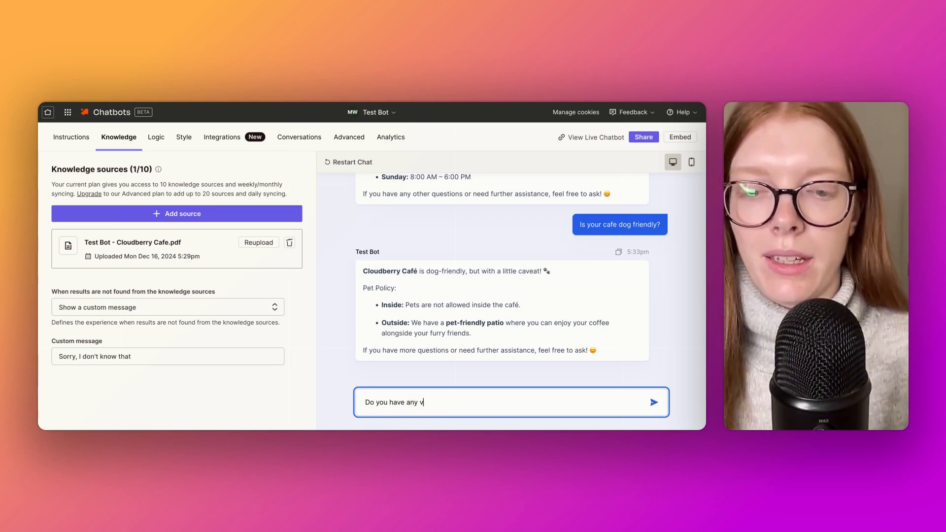
pyautogui.write('egan options')
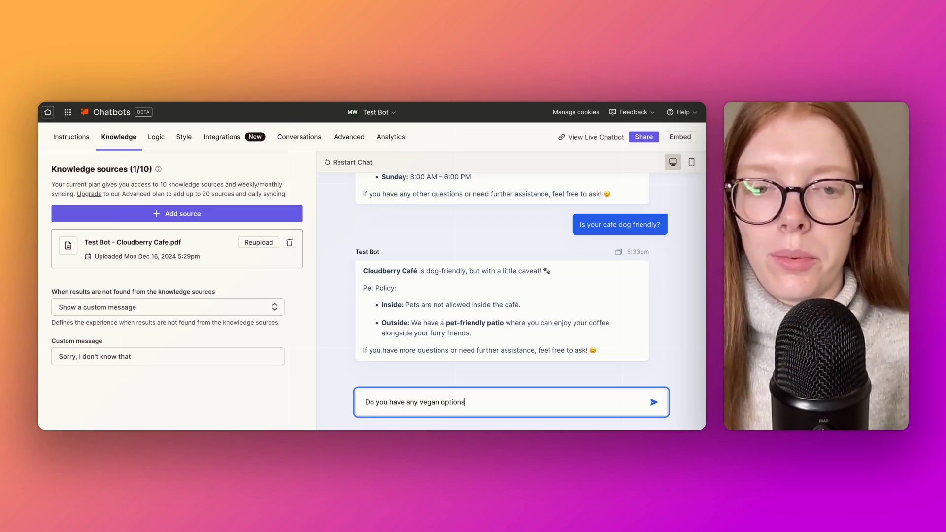
pyautogui.write('?')
pyautogui.press('Return')
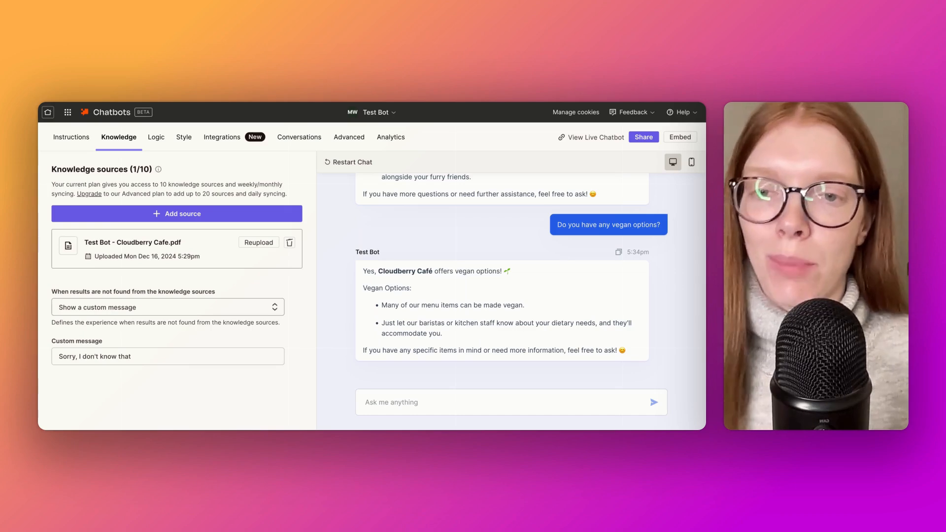
# Start a new Suggestions logic shown at the beginning of the conversation and remove the two default suggestions
pyautogui.click(162, 142)
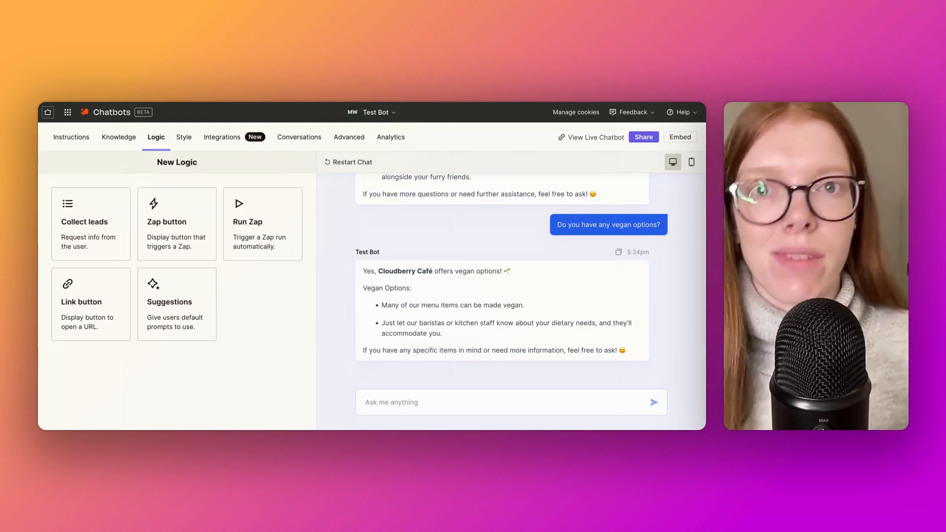
pyautogui.click(190, 309)
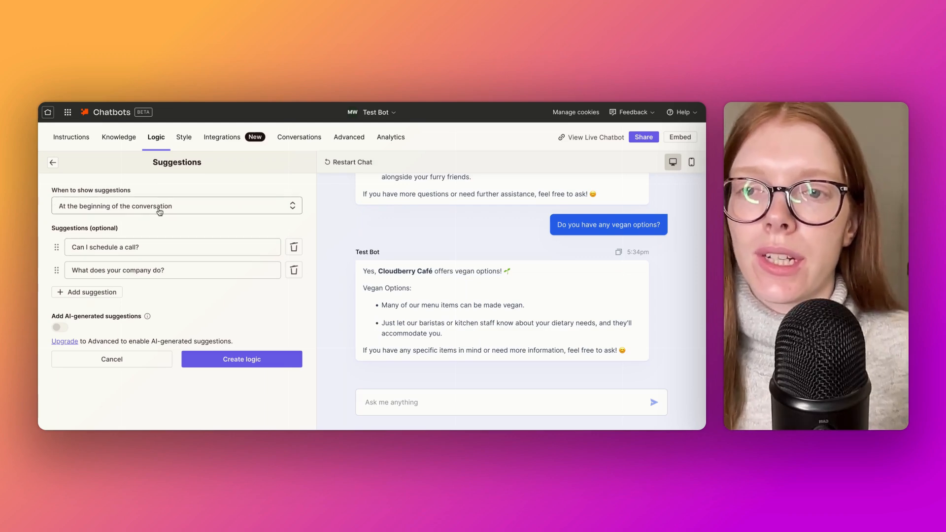
pyautogui.click(293, 206)
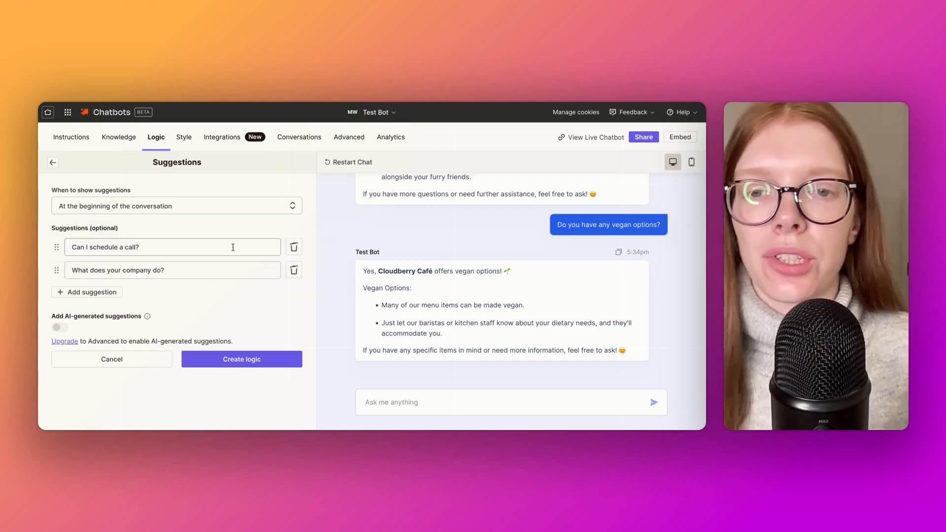
pyautogui.click(294, 247)
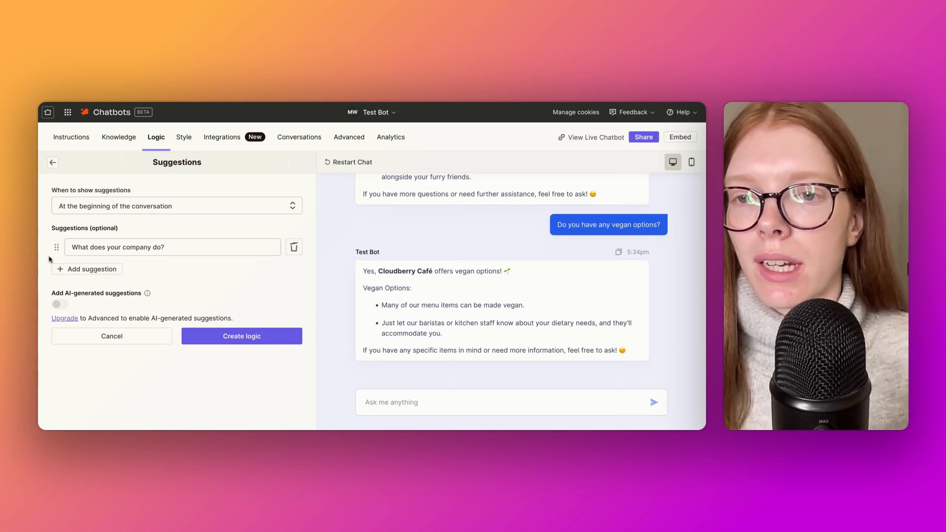
pyautogui.click(295, 252)
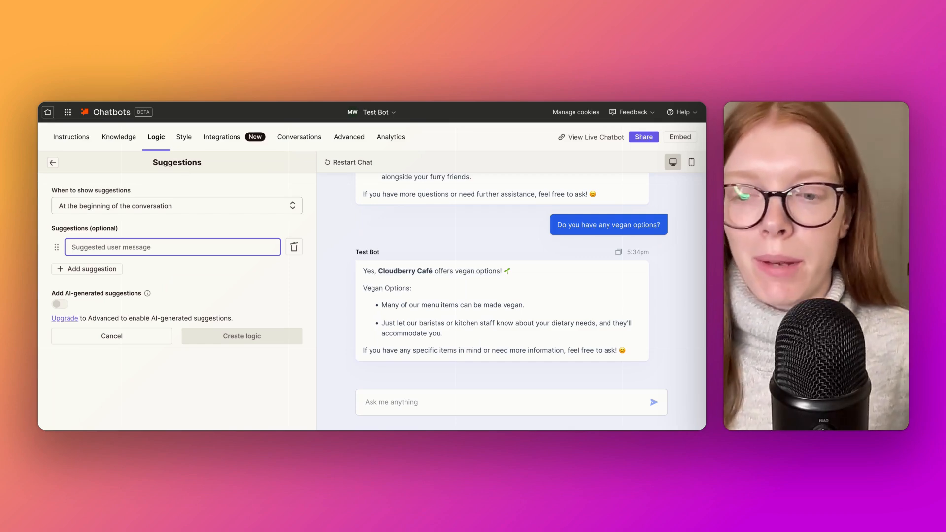
# Enter three suggestions: "What are your opening times?", "Can I reserve a table?" and "Are you dog friendly?"
pyautogui.write('What are you')
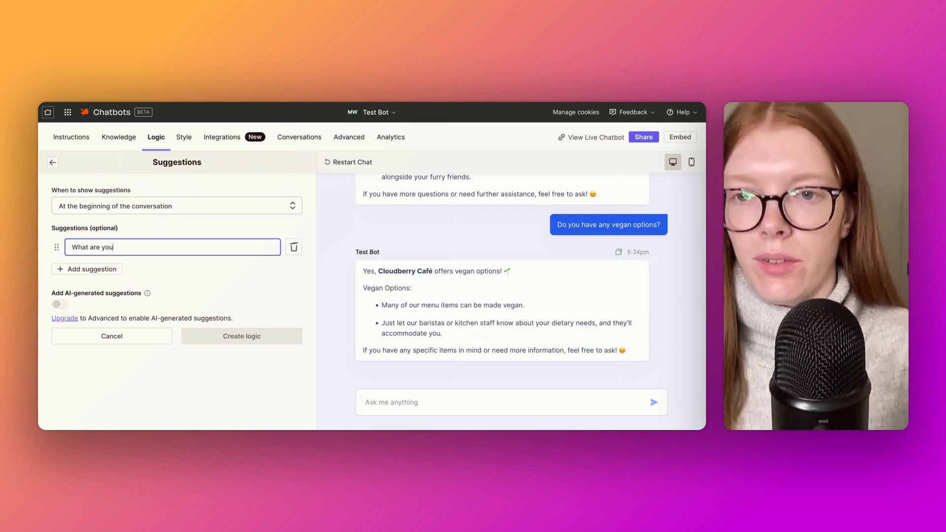
pyautogui.write('r opening ')
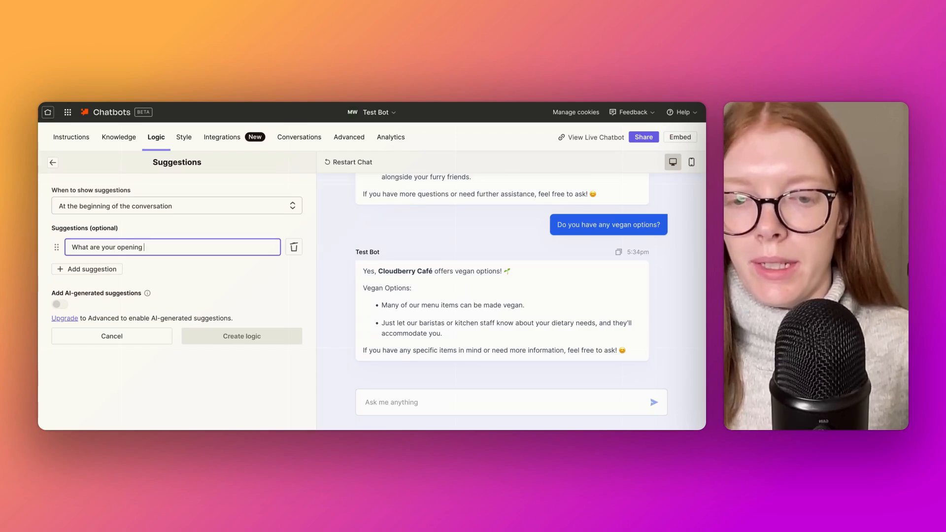
pyautogui.write('times?')
pyautogui.press('Return')
pyautogui.write('Can I reserve a t')
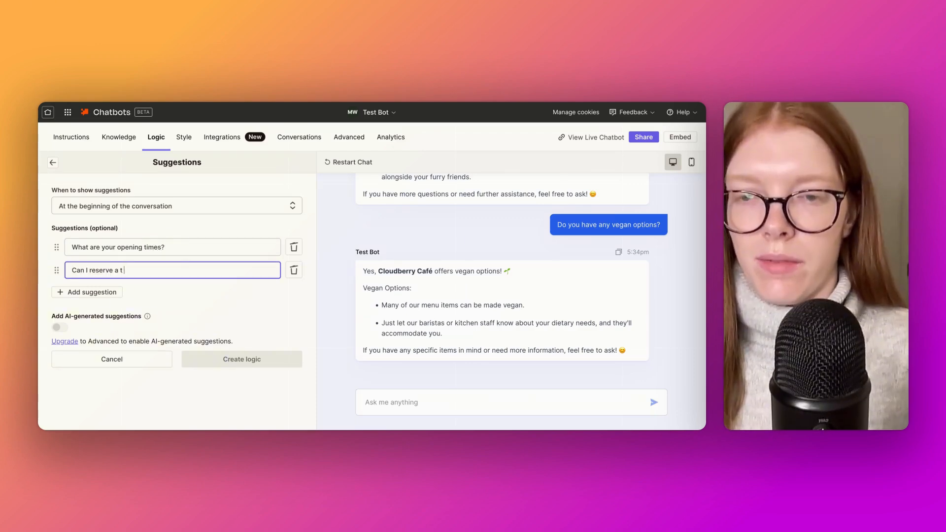
pyautogui.write('a')
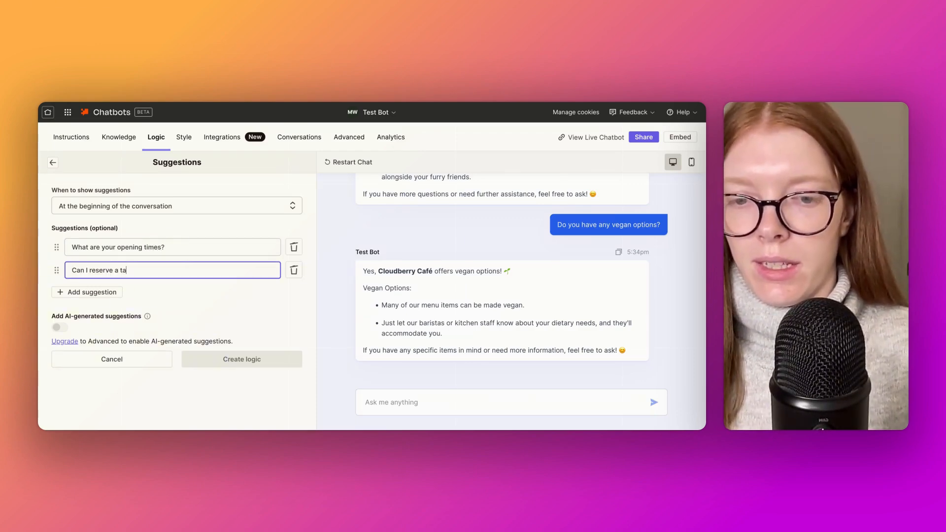
pyautogui.write('ble?')
pyautogui.press('Return')
pyautogui.write('Are you d')
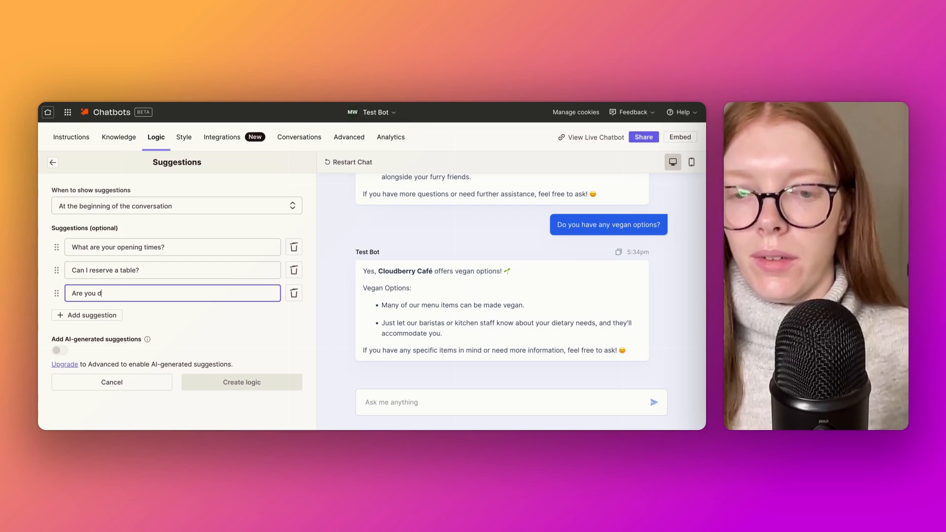
pyautogui.write('og friendly?')
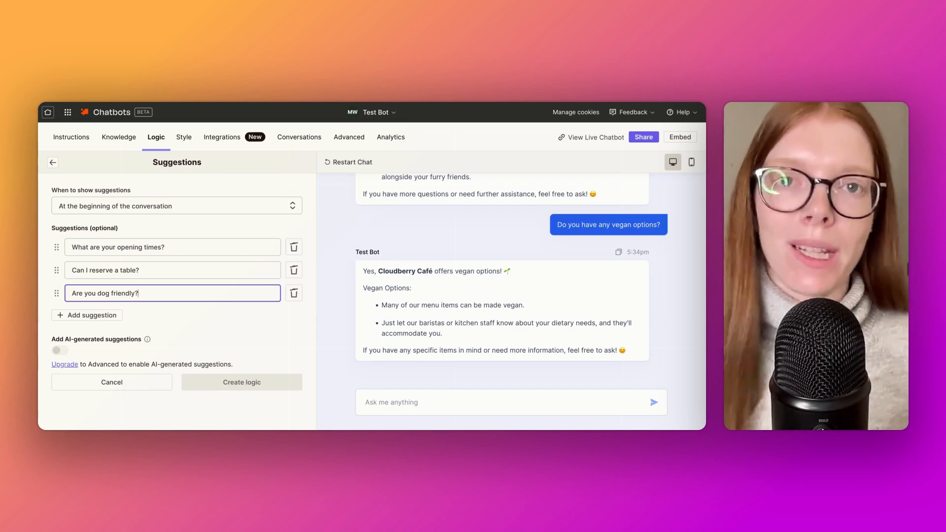
# Create the suggestions logic and test the suggested message "Can I reserve a table?" in the preview chat
pyautogui.click(221, 335)
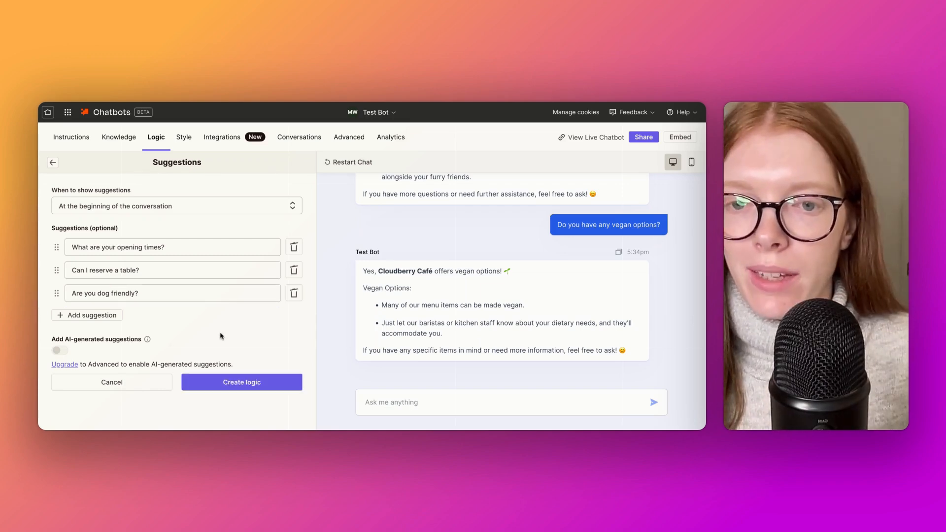
pyautogui.click(276, 387)
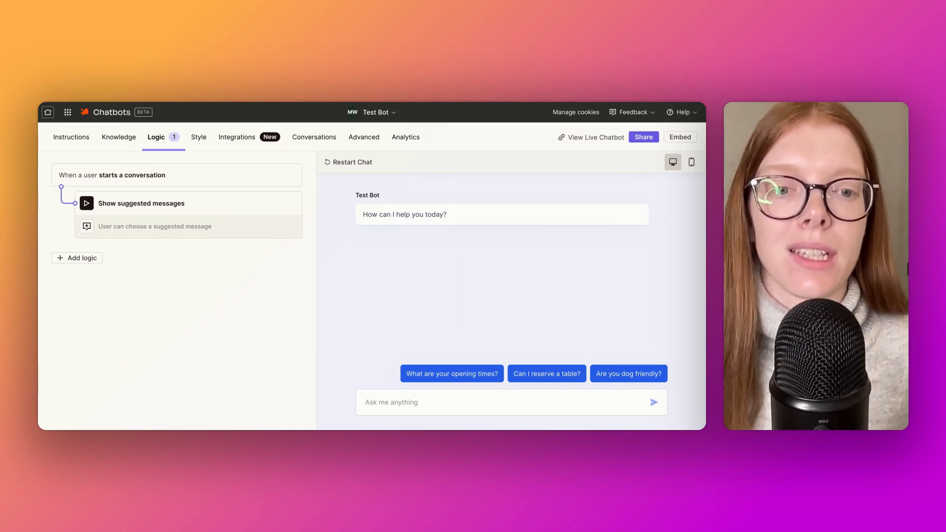
pyautogui.click(552, 375)
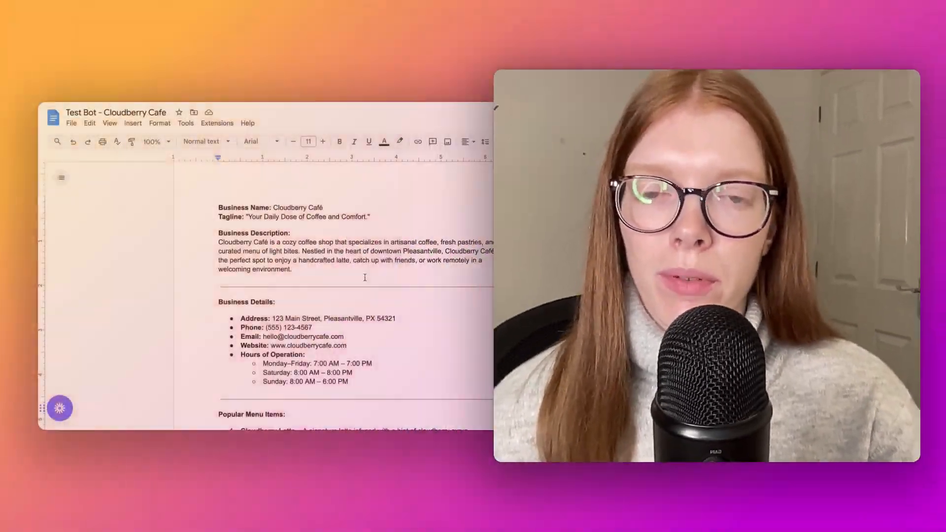
# In the Google Docs source document "Test Bot - Cloudberry Cafe", read through the business details, menu items and all FAQs, highlighting "COVID-19?" in question 10
pyautogui.scroll(-5, 381, 245)
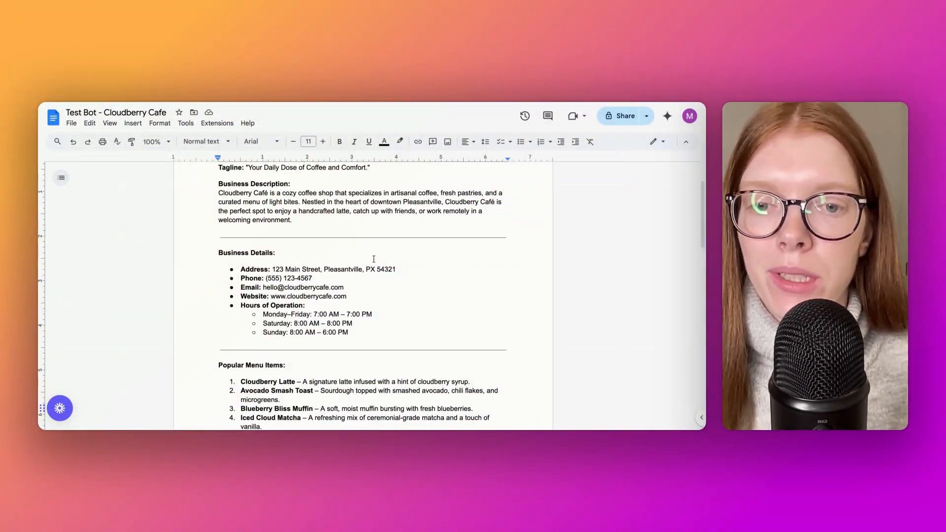
pyautogui.scroll(-1, 381, 245)
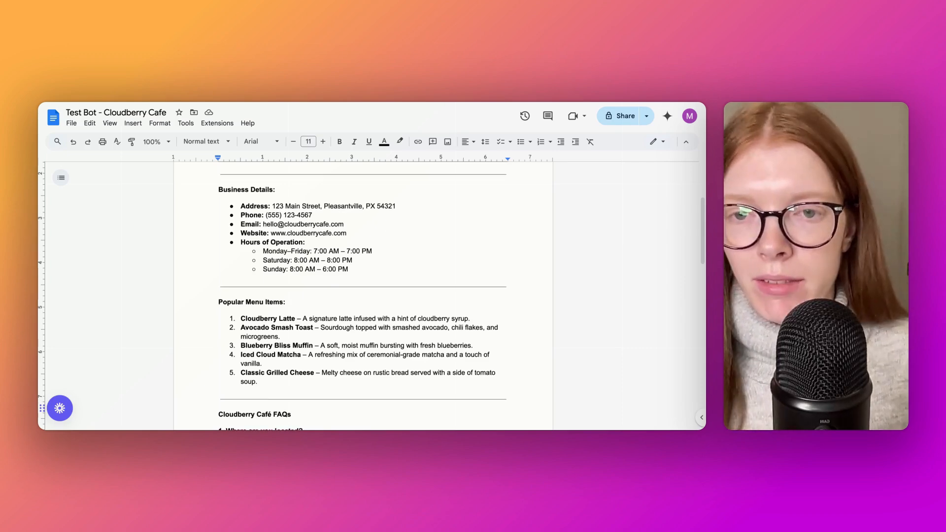
pyautogui.scroll(-3, 381, 245)
pyautogui.scroll(-5, 241, 225)
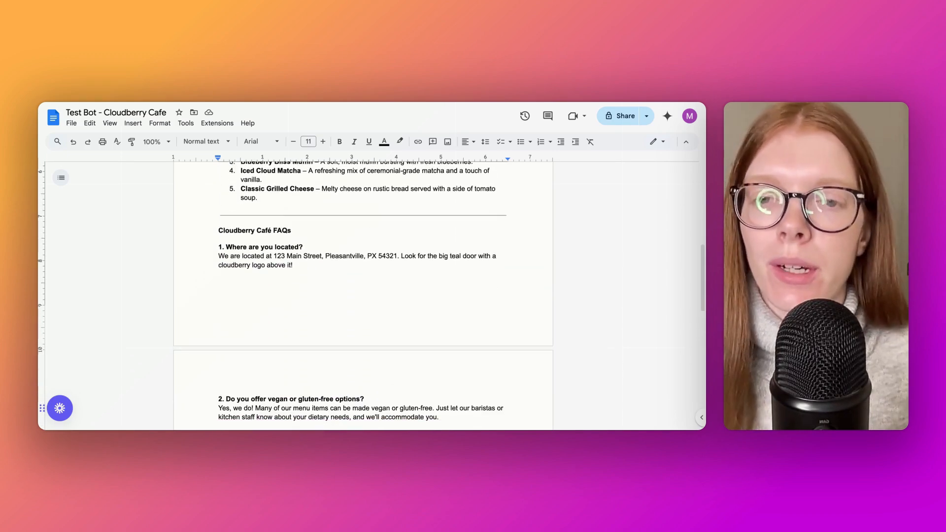
pyautogui.scroll(-4, 315, 299)
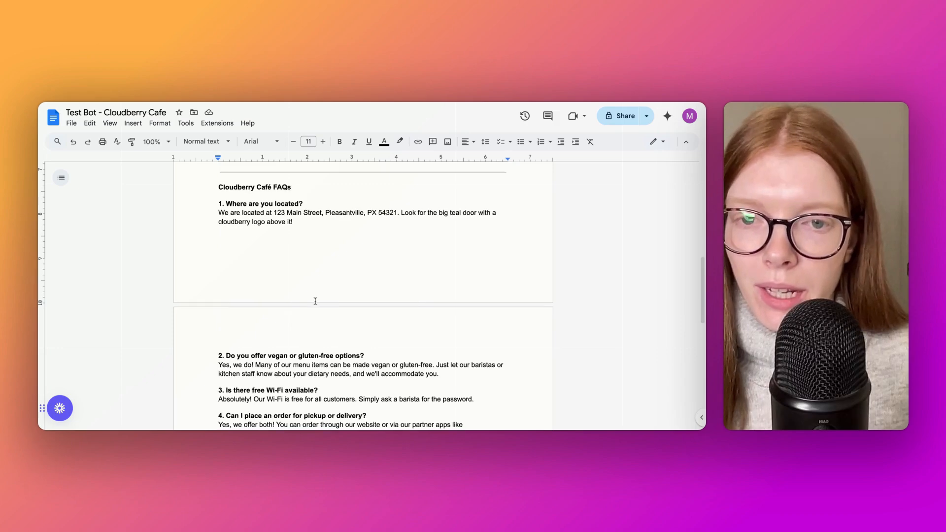
pyautogui.scroll(-1, 316, 299)
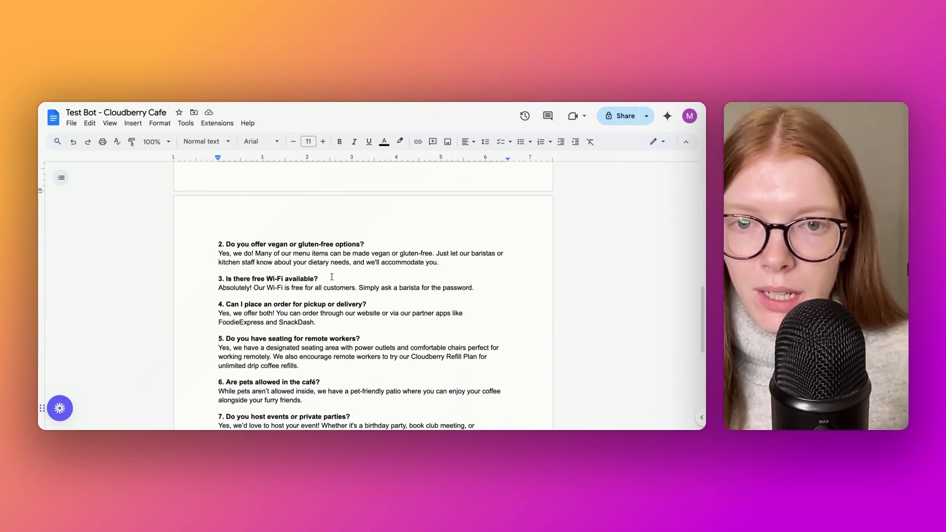
pyautogui.scroll(-3, 352, 323)
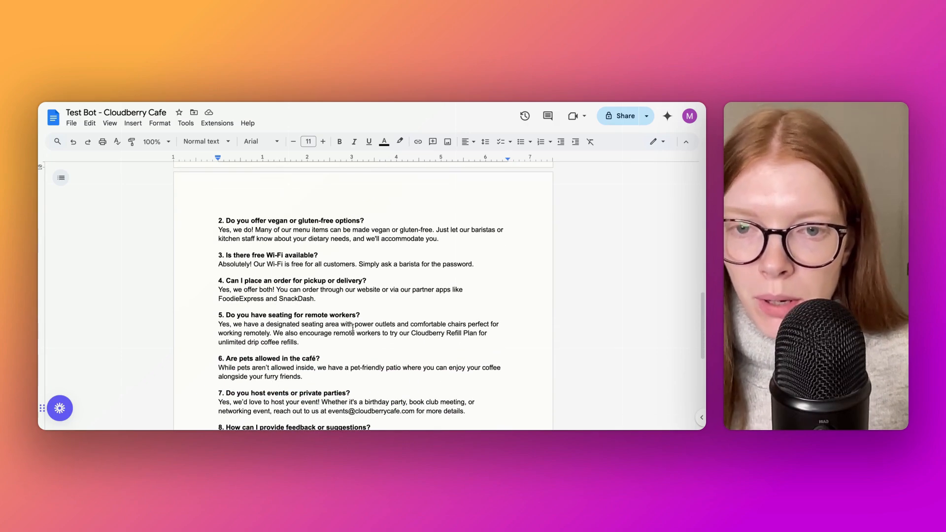
pyautogui.scroll(-2, 353, 328)
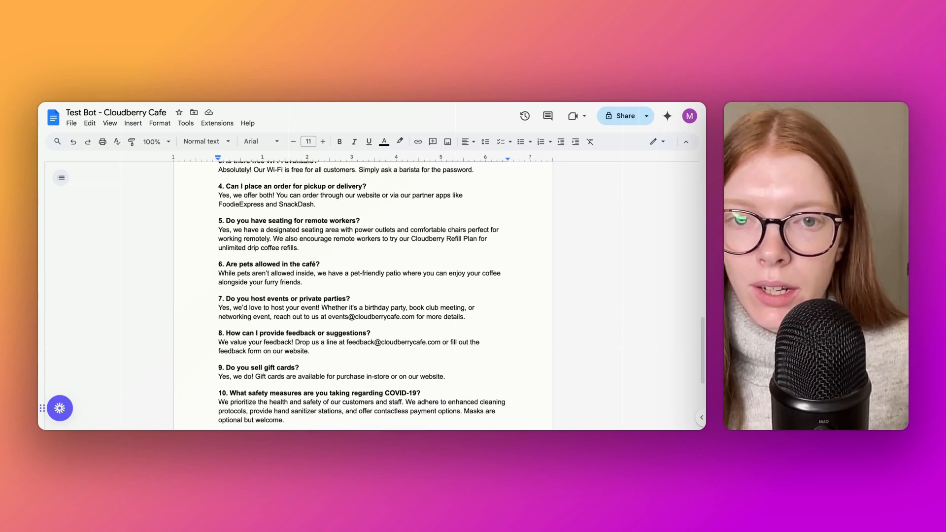
pyautogui.scroll(-3, 322, 307)
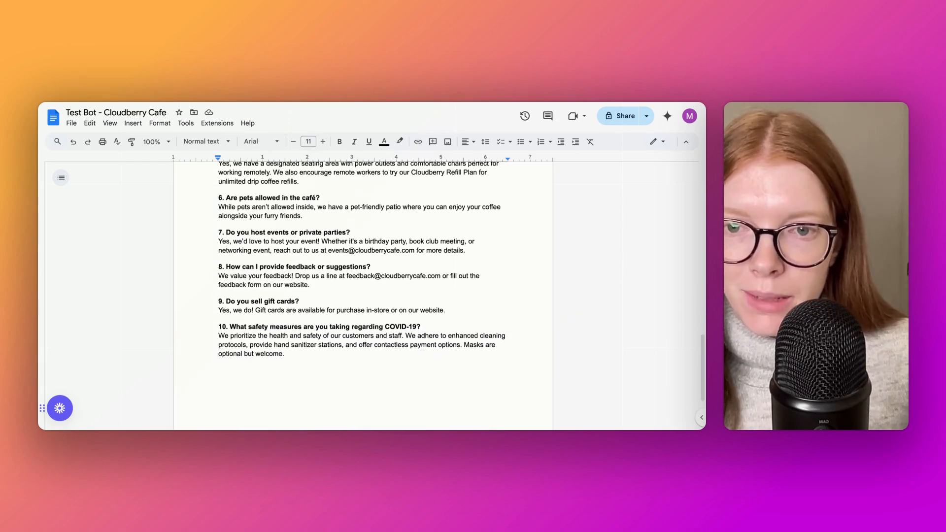
pyautogui.scroll(-2, 328, 345)
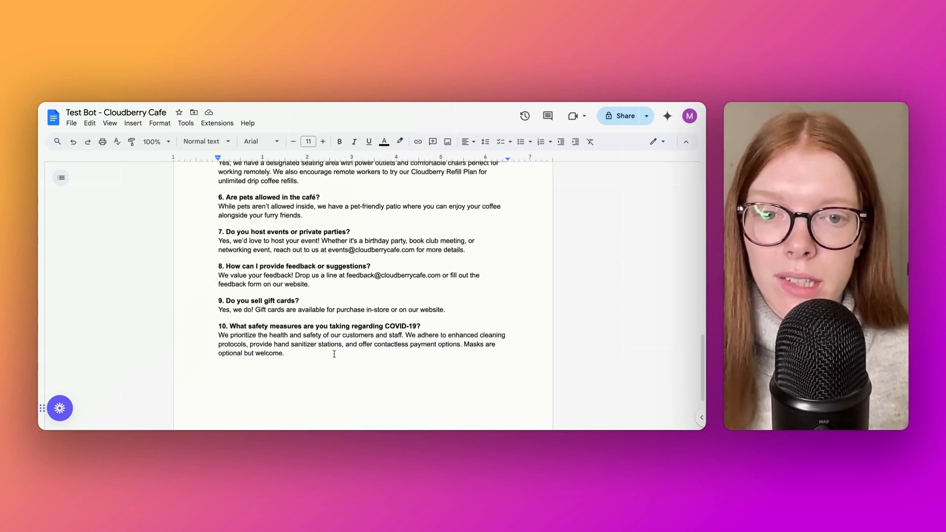
pyautogui.scroll(-1, 410, 317)
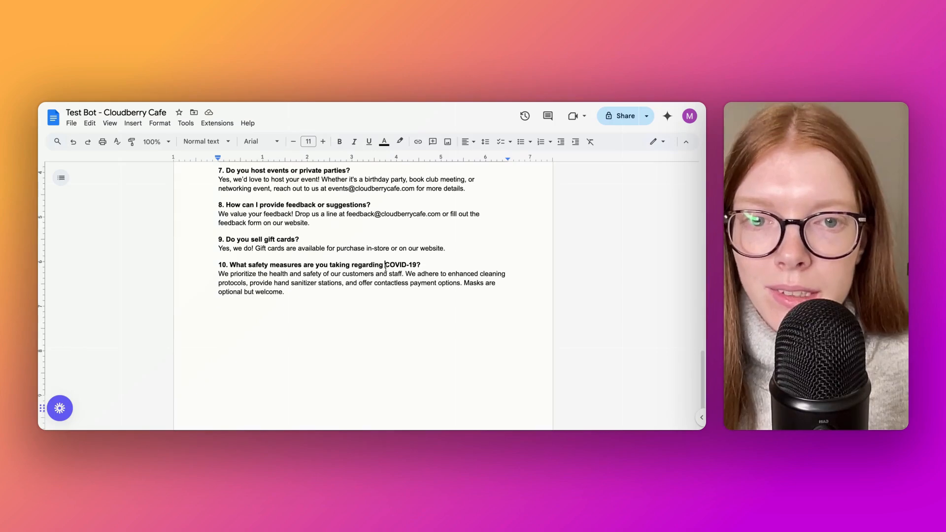
pyautogui.moveTo(385, 265); pyautogui.dragTo(418, 269)
pyautogui.scroll(15, 385, 332)
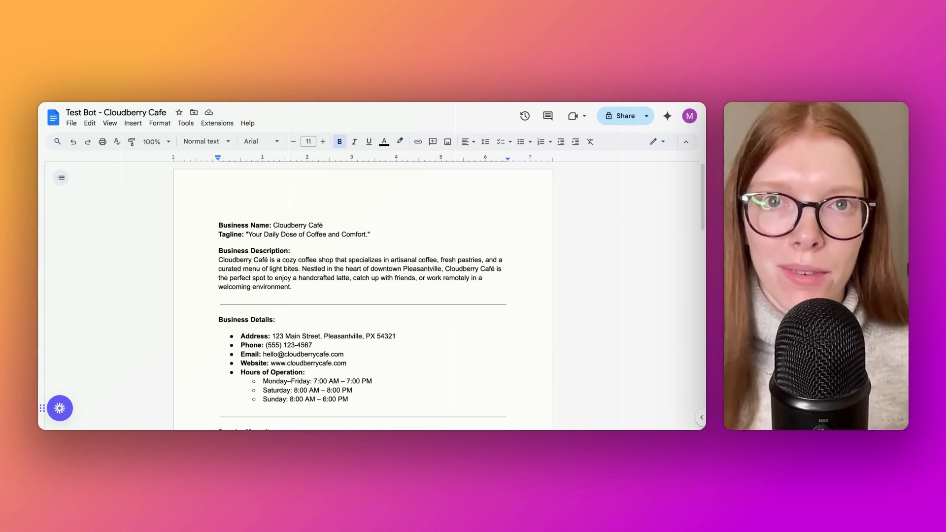
# Go to the end of the source document and place the cursor after the answer to FAQ 10
pyautogui.scroll(-3, 363, 296)
pyautogui.scroll(-10, 363, 295)
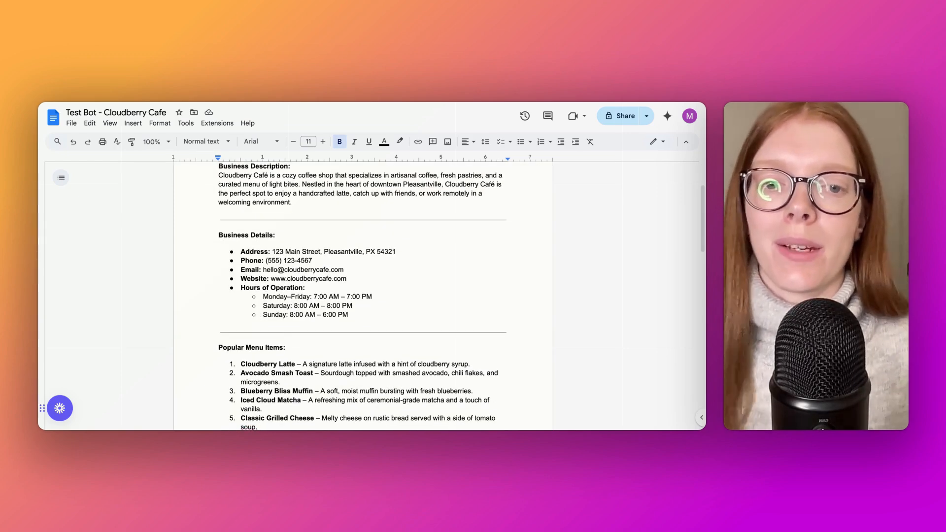
pyautogui.scroll(-6, 419, 328)
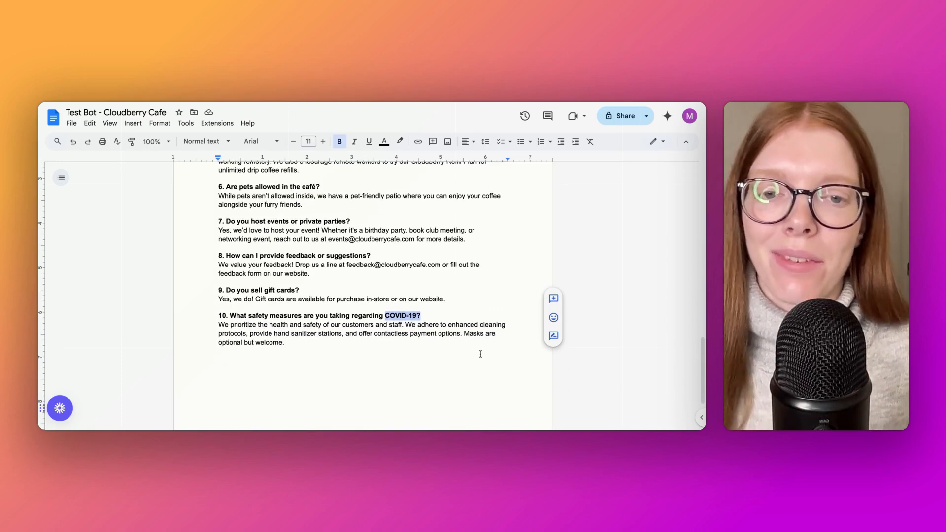
pyautogui.click(401, 346)
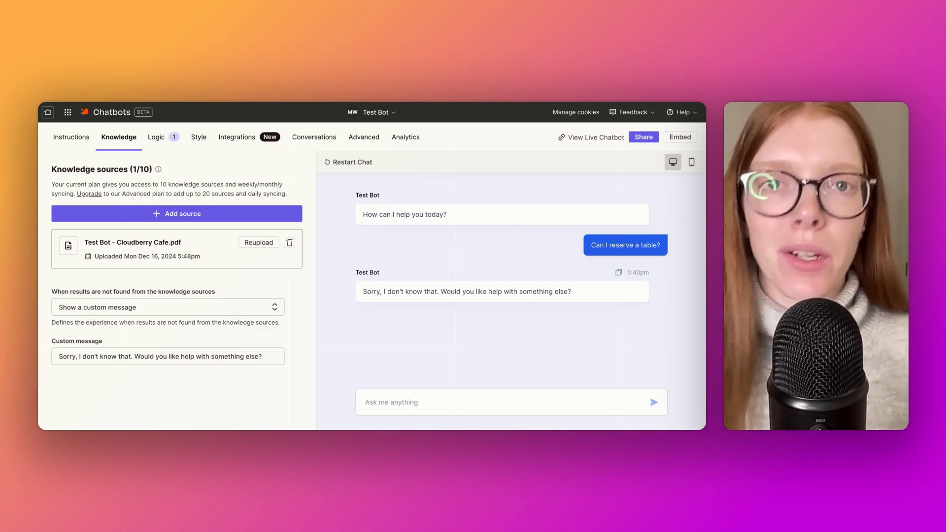
# Back in Zapier Chatbots, ask the chatbot "Can I reserve a table?" again in the preview chat and review its answer
pyautogui.click(512, 402)
pyautogui.write('Can I r')
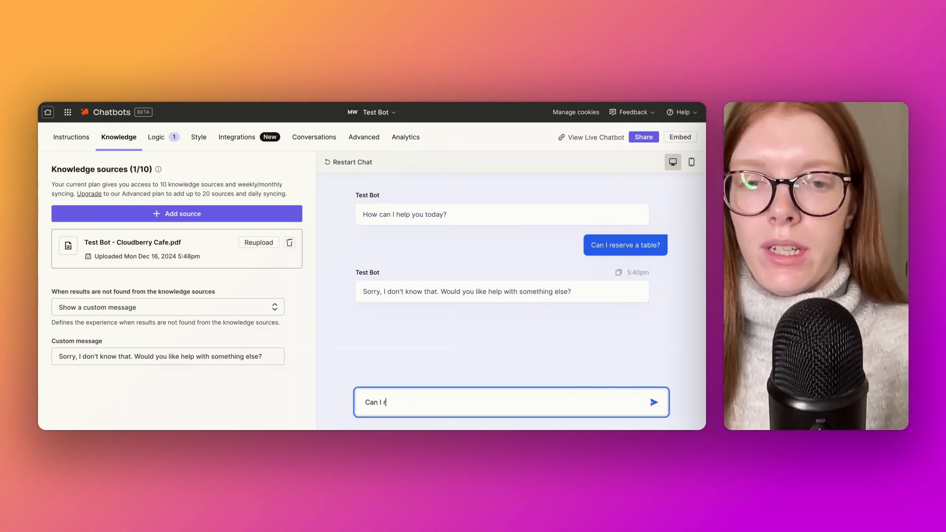
pyautogui.write('eserve a tabe')
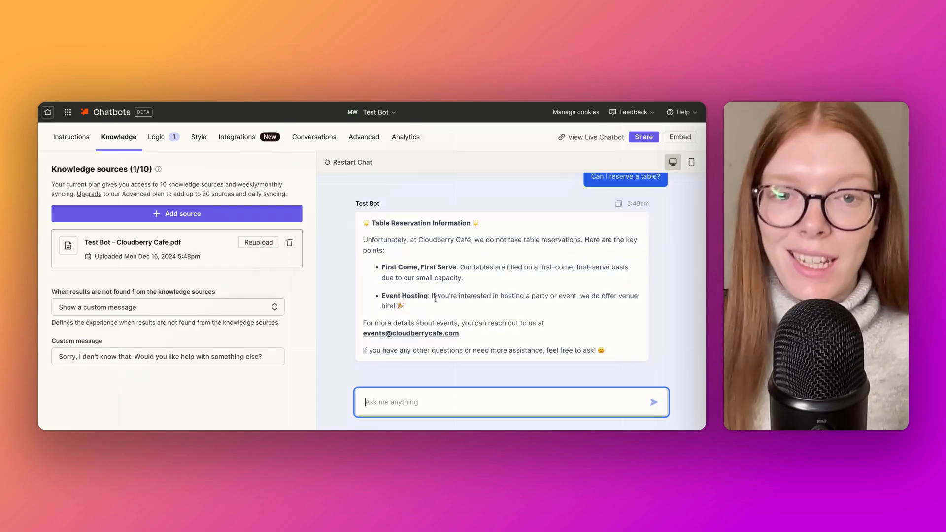
pyautogui.scroll(1, 436, 299)
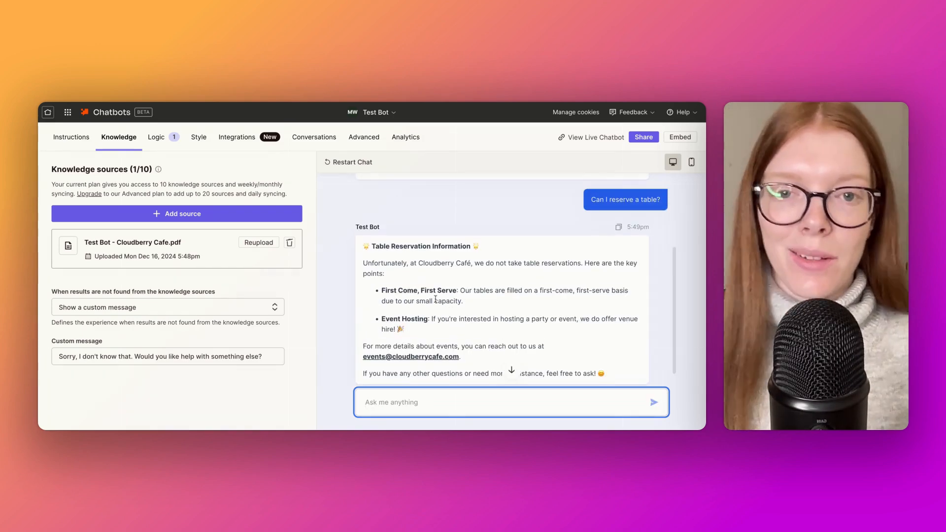
# Read the end of the table reservation answer, then review the settings of the existing suggested messages logic
pyautogui.scroll(-1, 435, 299)
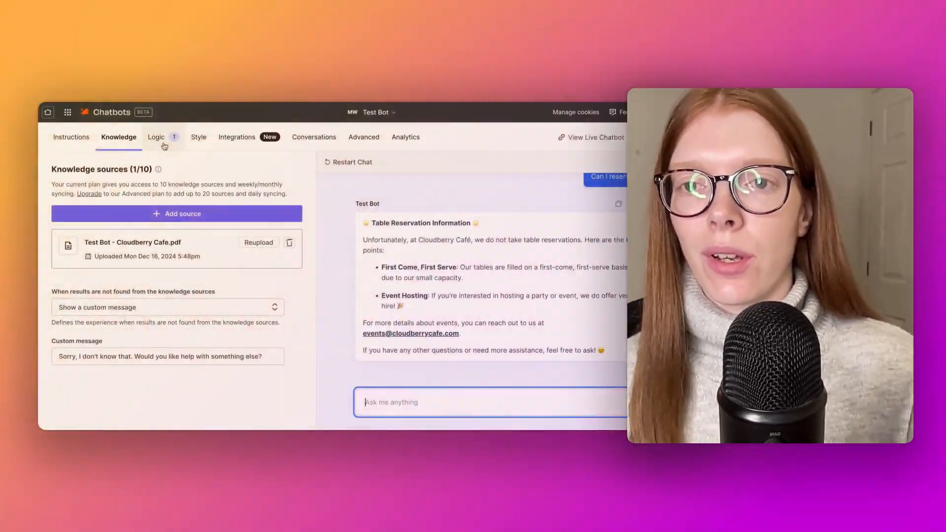
pyautogui.click(164, 146)
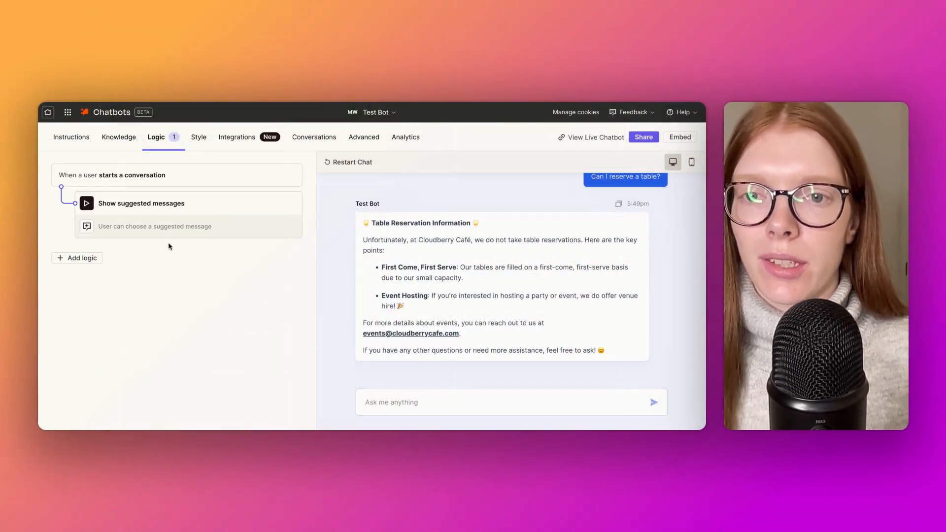
pyautogui.click(198, 226)
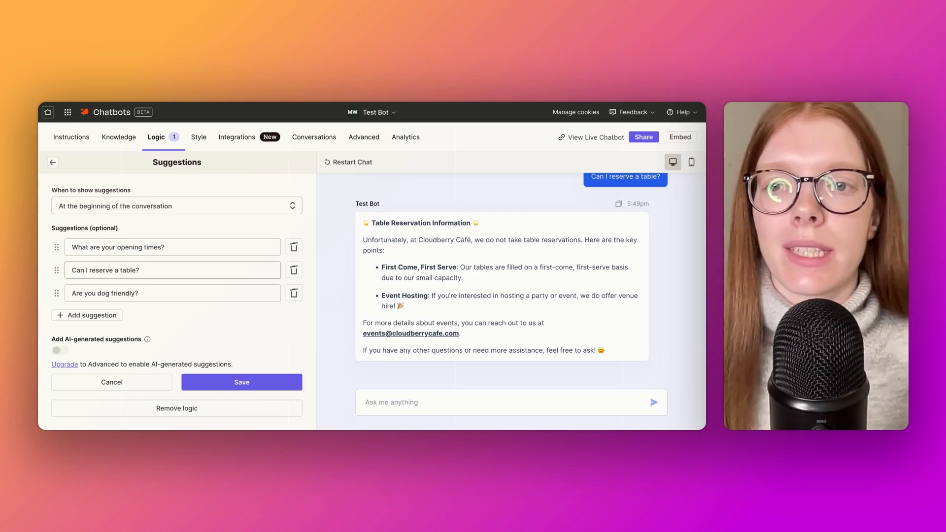
pyautogui.click(55, 163)
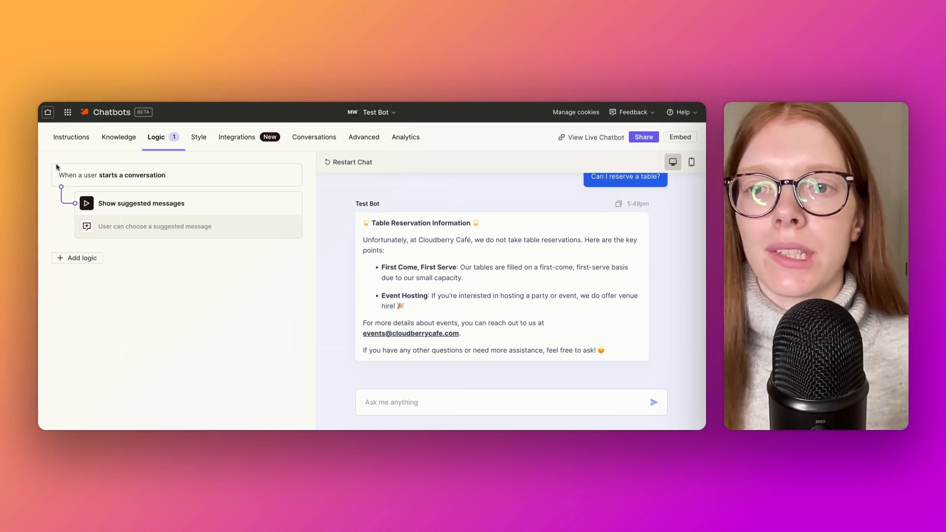
# Add a Collect leads logic and set it to collect the info when keywords are used
pyautogui.click(76, 258)
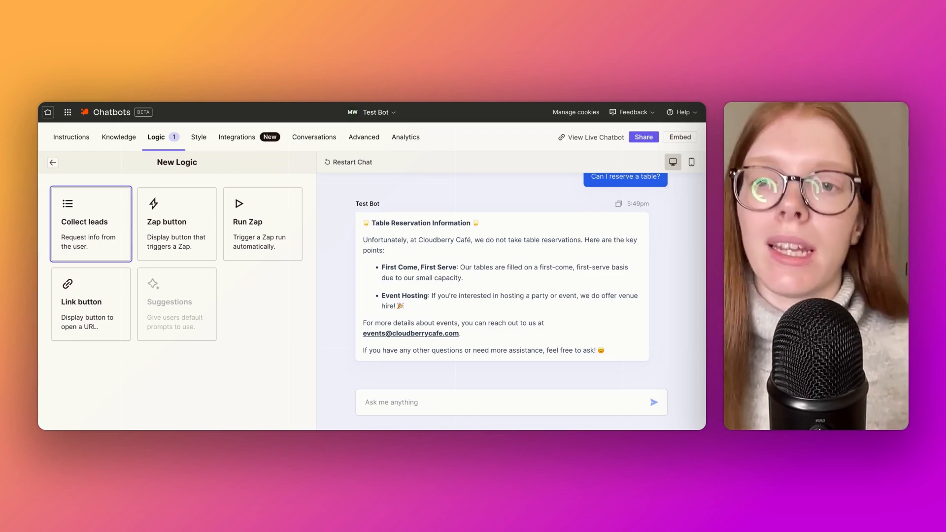
pyautogui.click(87, 243)
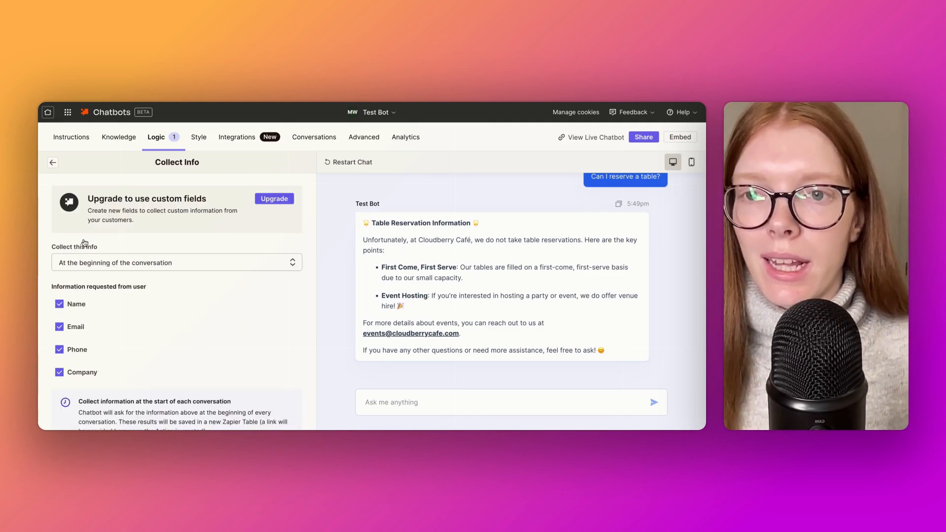
pyautogui.scroll(-2, 170, 309)
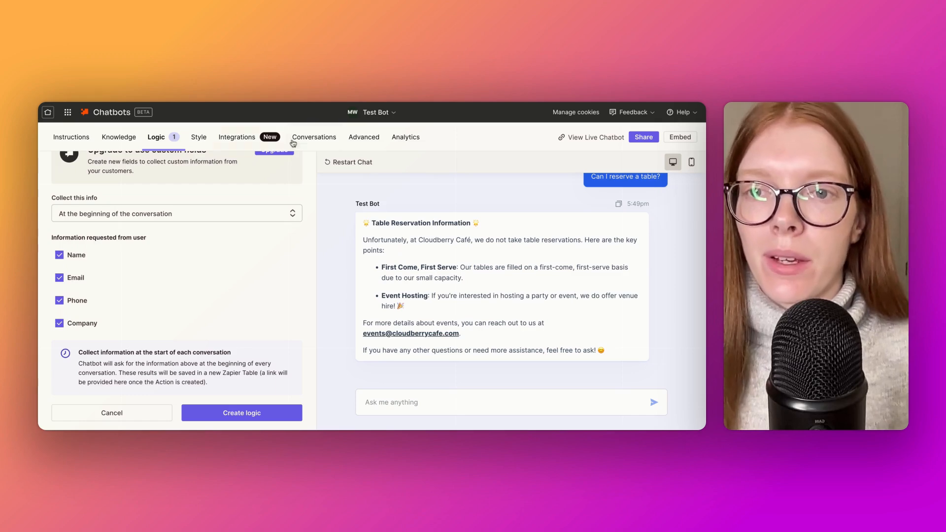
pyautogui.click(294, 218)
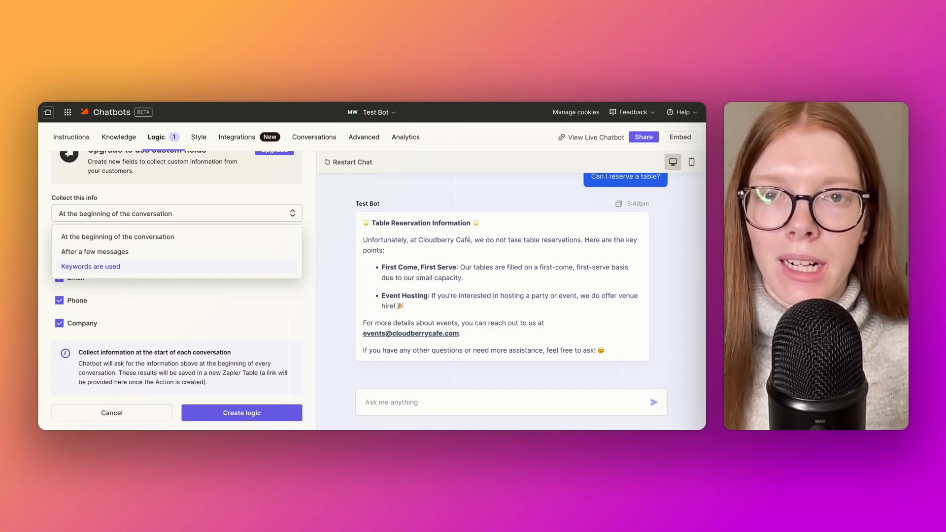
pyautogui.click(148, 267)
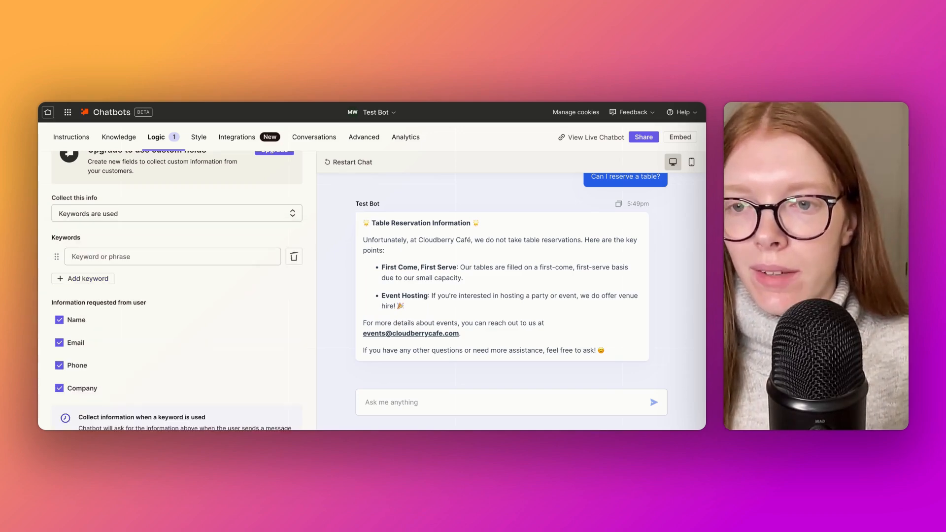
# Enter the keywords "event", "party" and "space", and create the logic with name, email, phone and company all requested
pyautogui.scroll(-2, 121, 232)
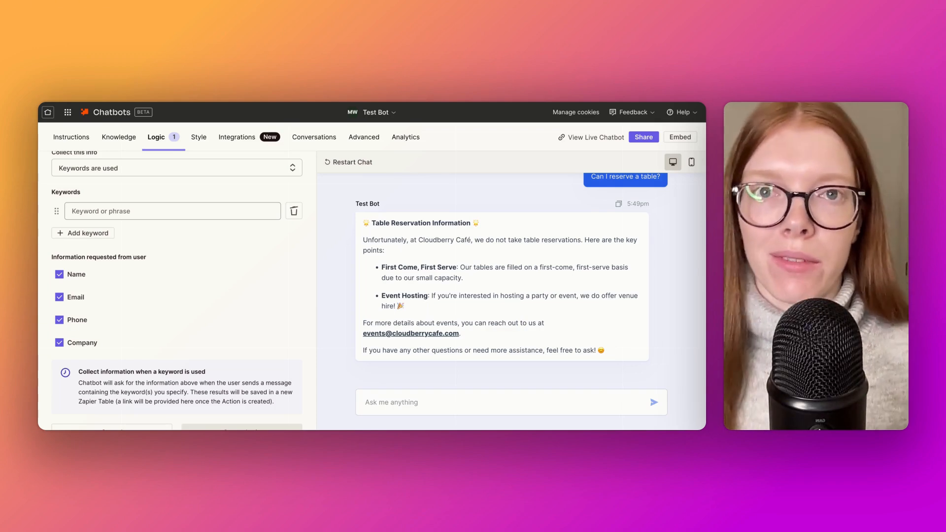
pyautogui.click(69, 213)
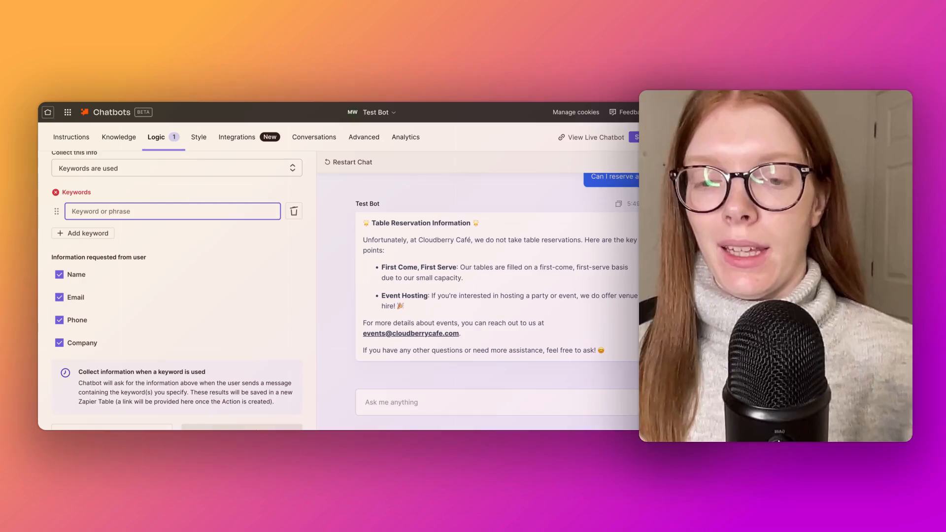
pyautogui.write('event')
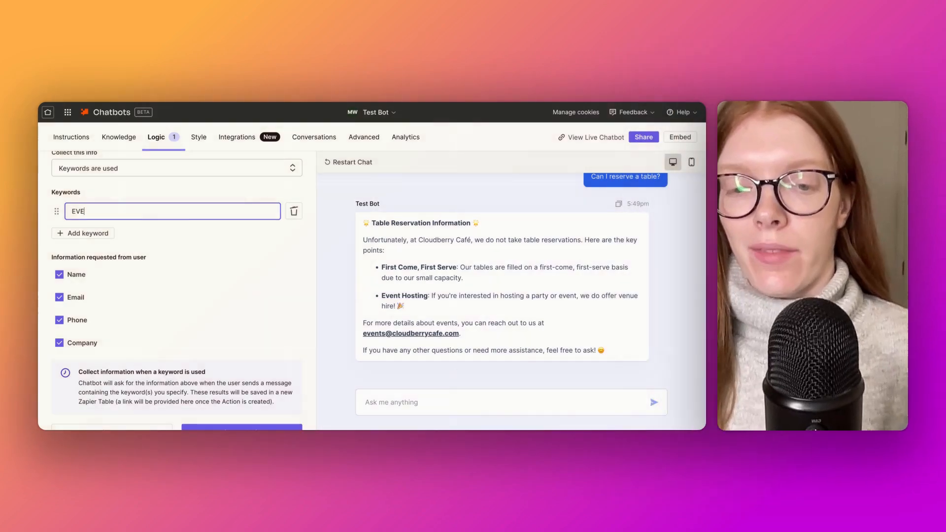
pyautogui.press('Return')
pyautogui.write('party')
pyautogui.press('Return')
pyautogui.write('space')
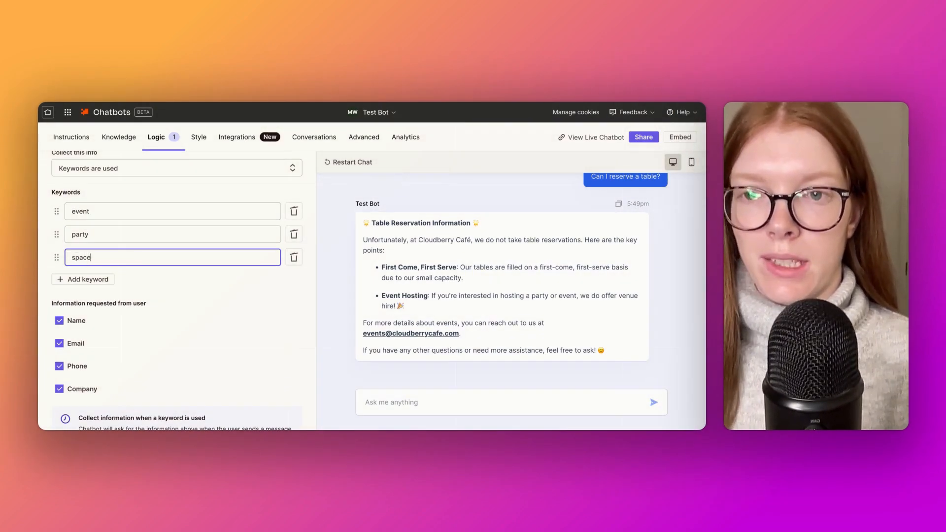
pyautogui.scroll(-2, 177, 296)
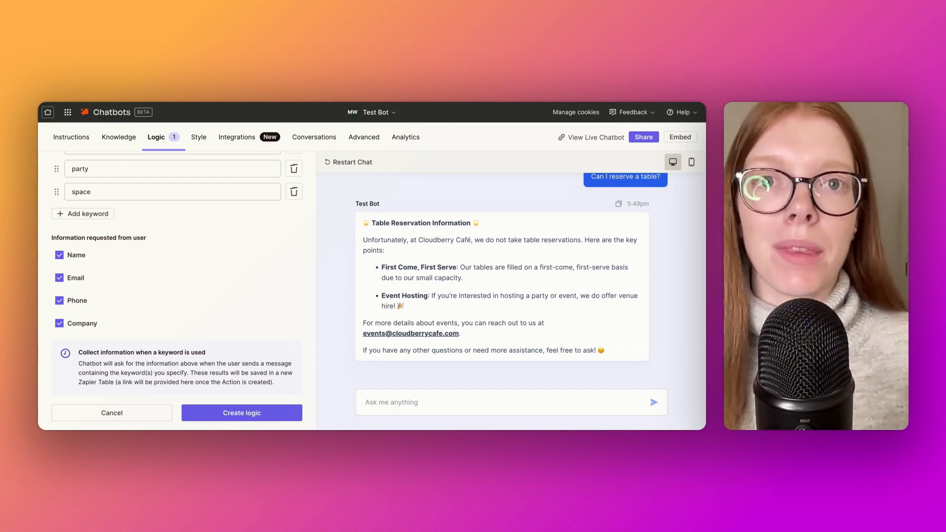
pyautogui.click(227, 420)
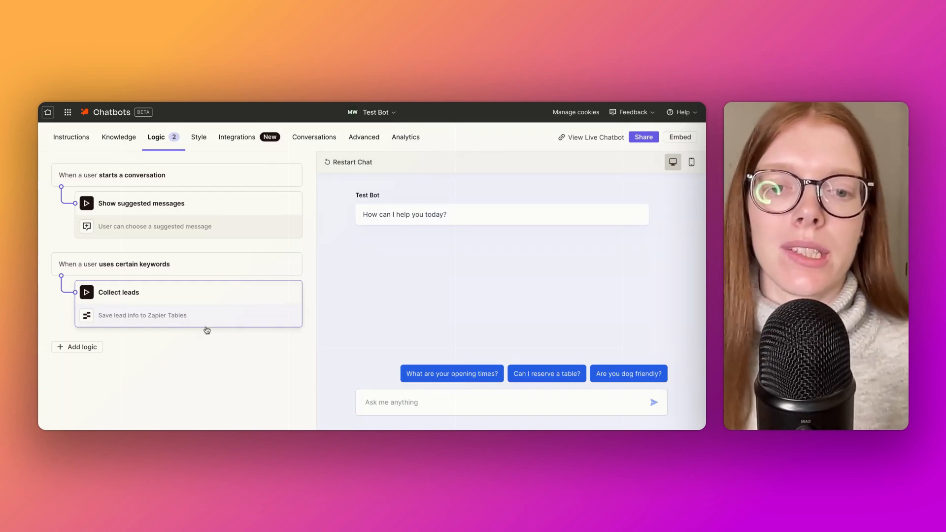
# Ask the chatbot "Can I hire your cafe for my event?" in the preview chat
pyautogui.click(367, 403)
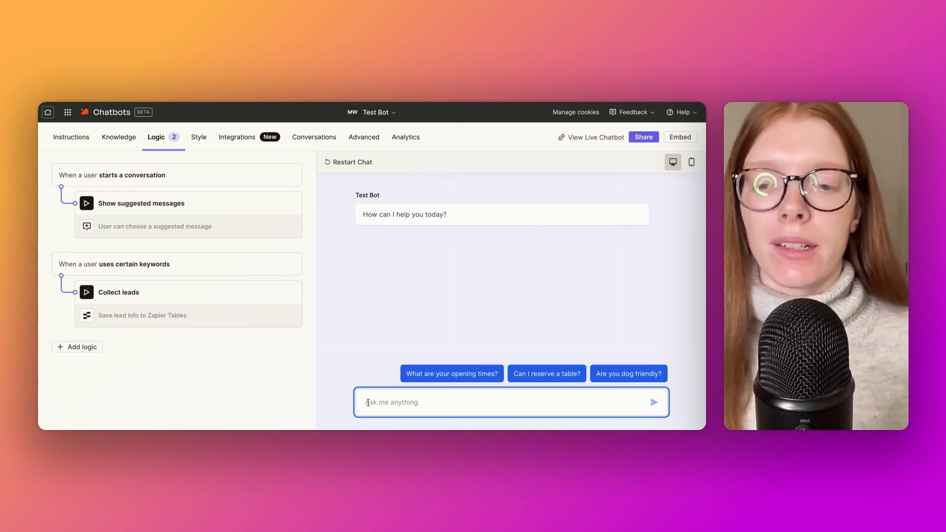
pyautogui.write('C')
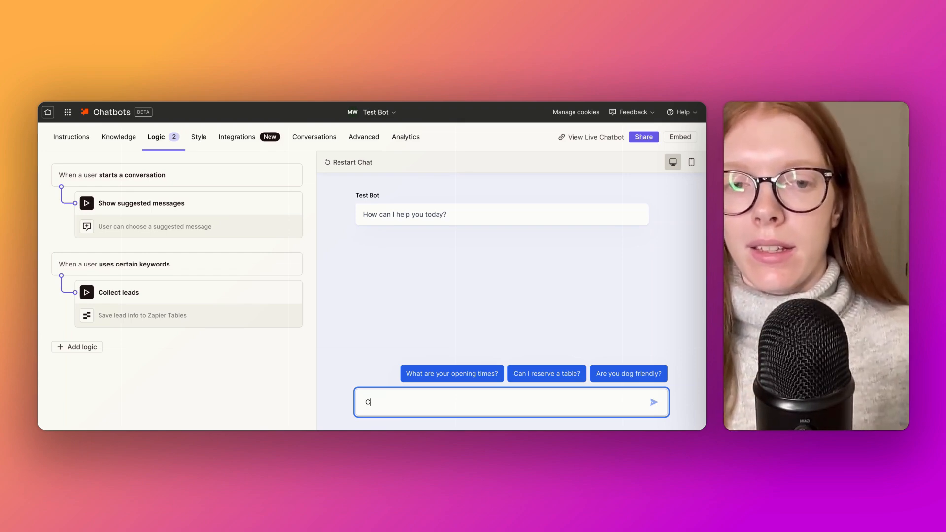
pyautogui.write('an I h')
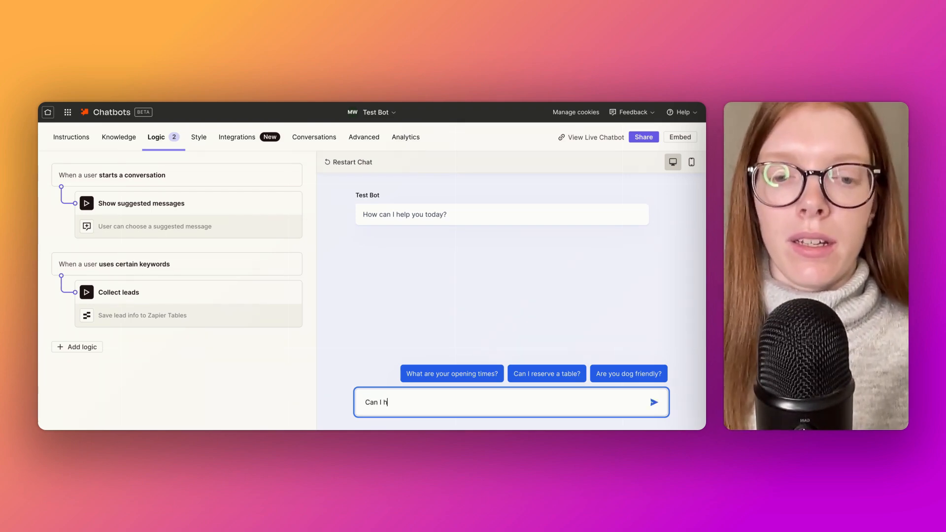
pyautogui.write('ire your c')
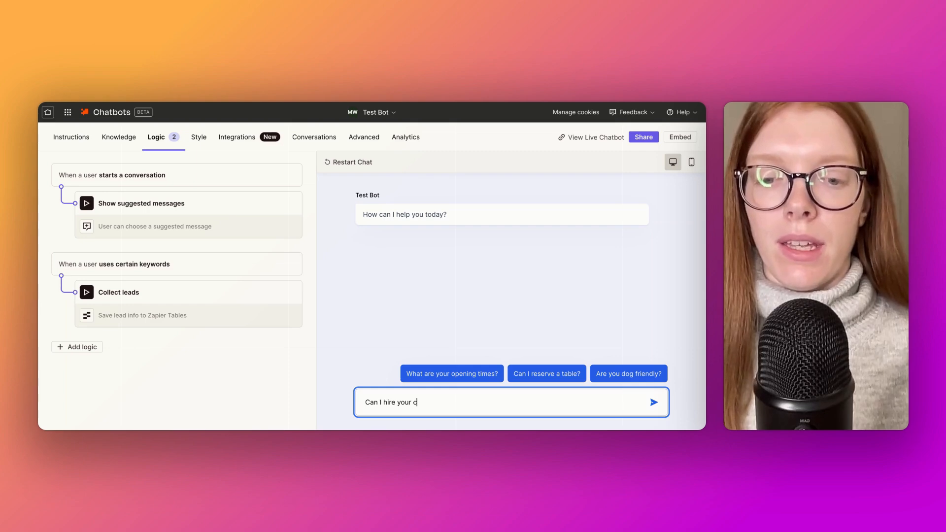
pyautogui.write('afe for my event?')
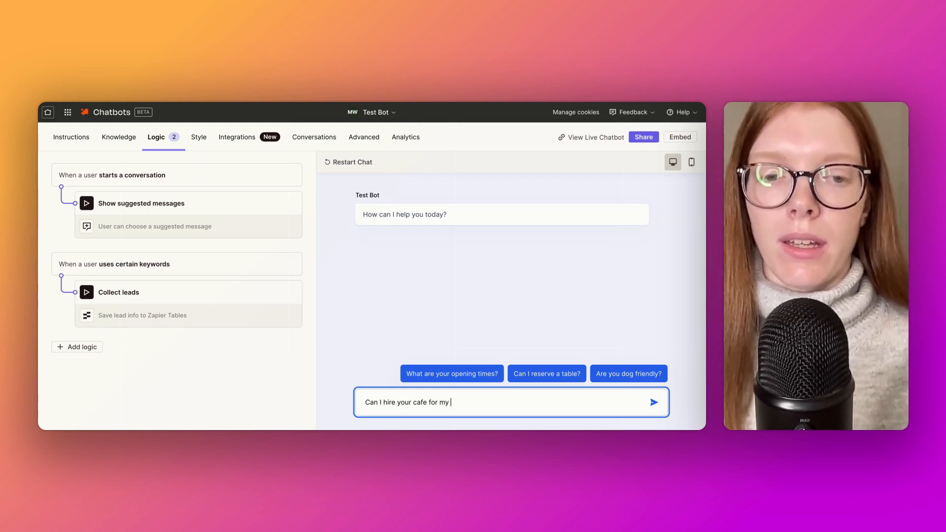
pyautogui.press('Return')
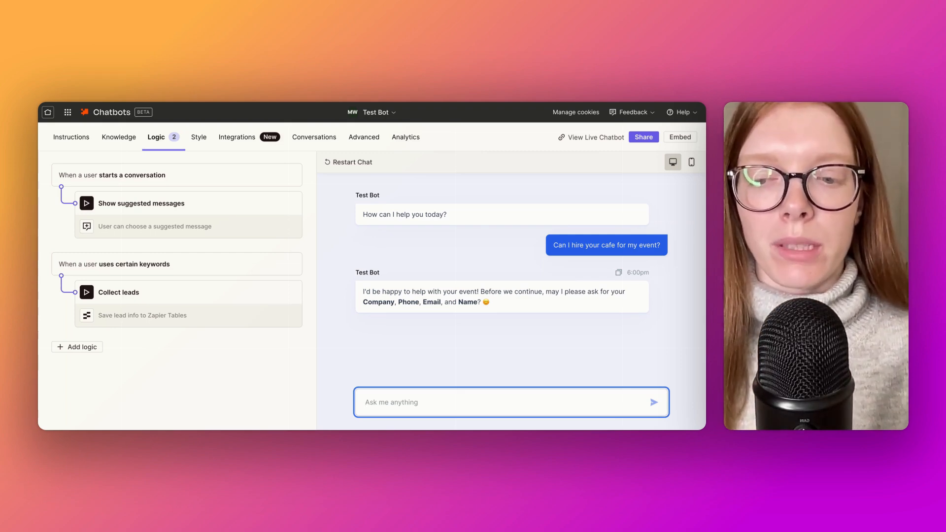
# Reply to the chatbot with one message giving the customer's company name, phone number, email address and full name
pyautogui.write('My')
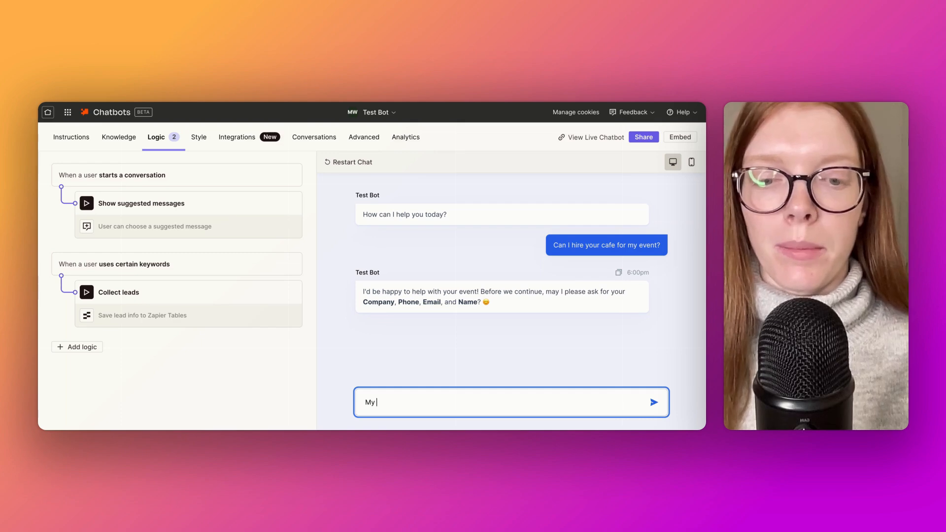
pyautogui.write(' company is c')
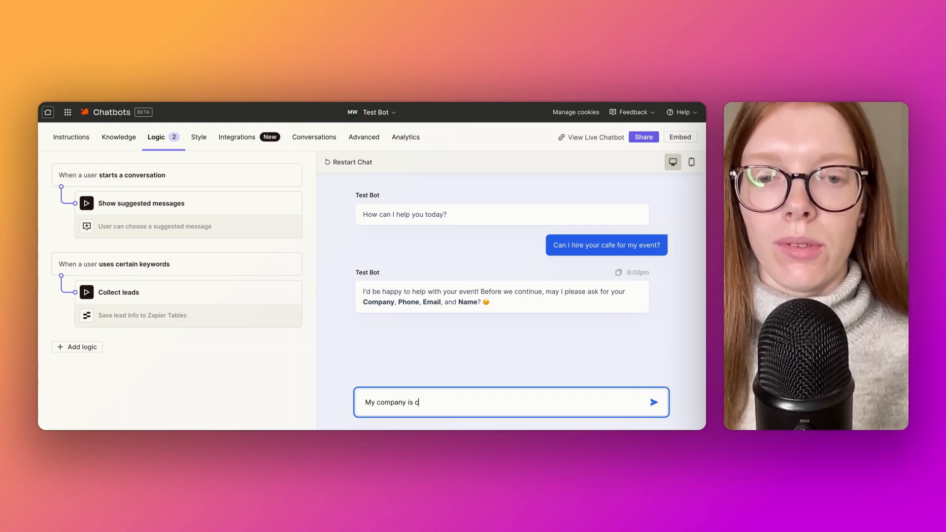
pyautogui.write("alled Mia's ")
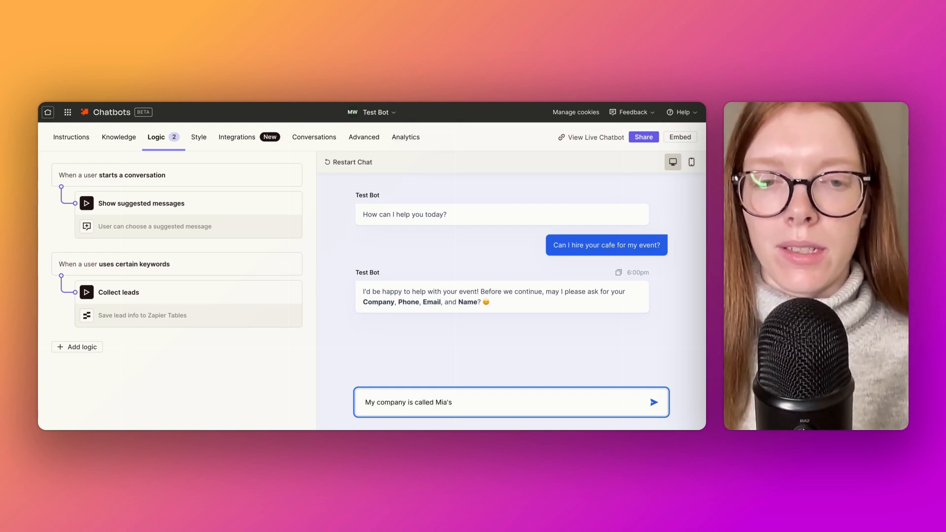
pyautogui.write('Flowers, my pho')
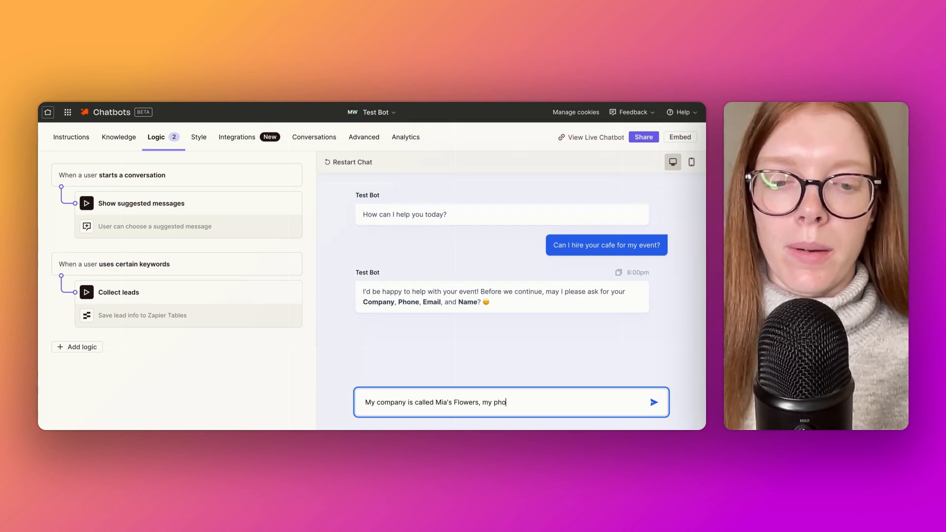
pyautogui.write('ne number is')
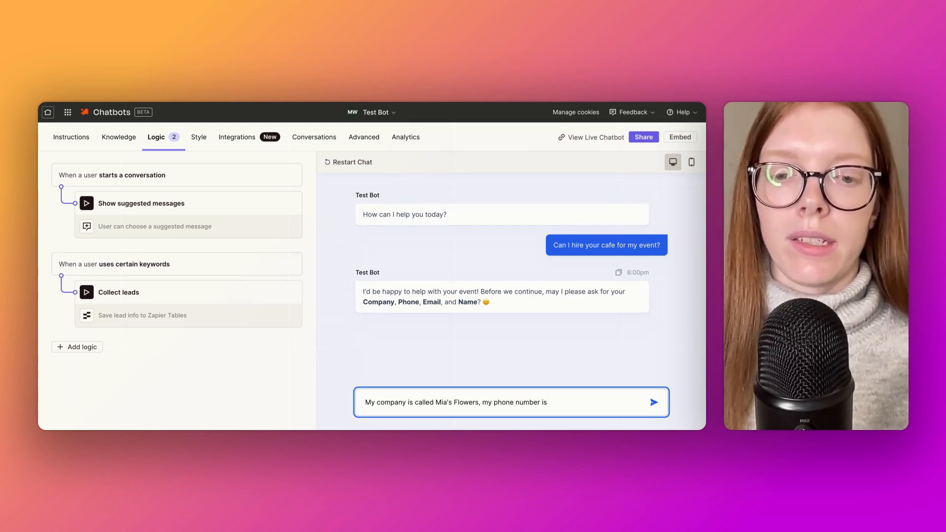
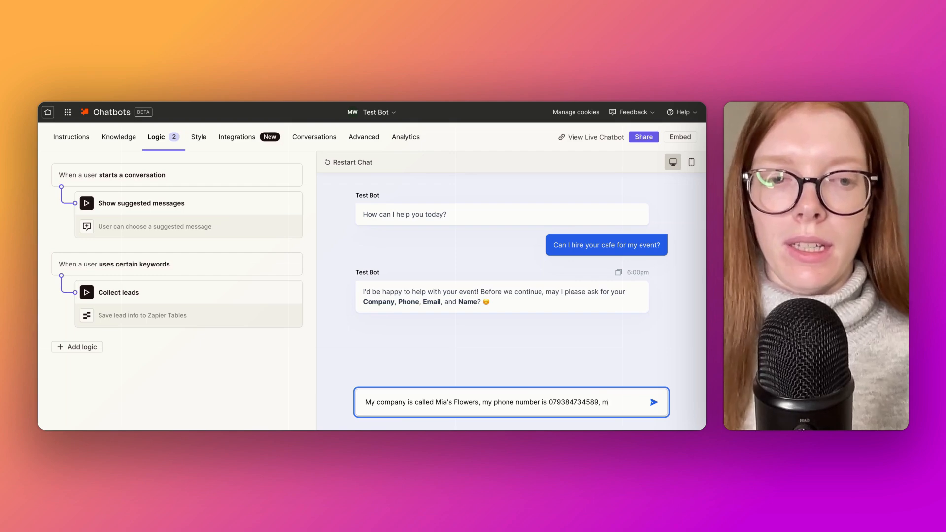
pyautogui.write('my email is')
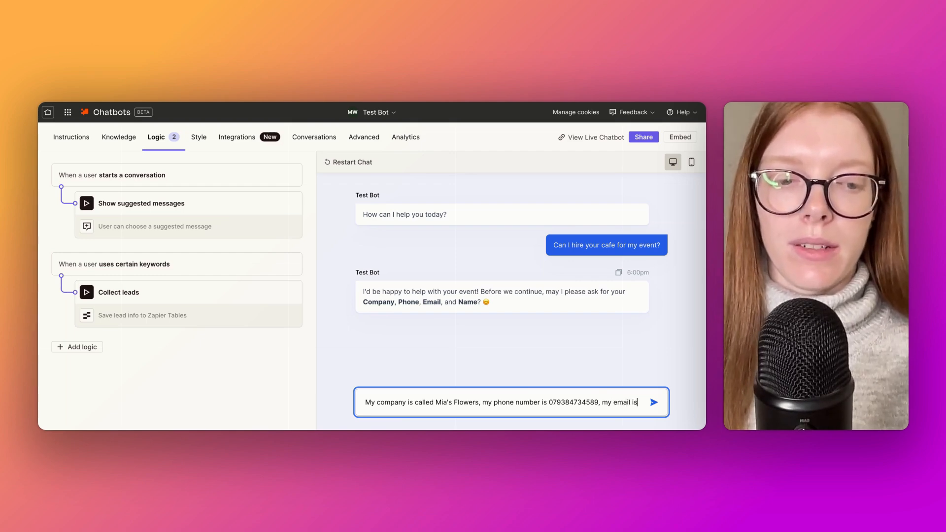
pyautogui.write(' fakeemail@email')
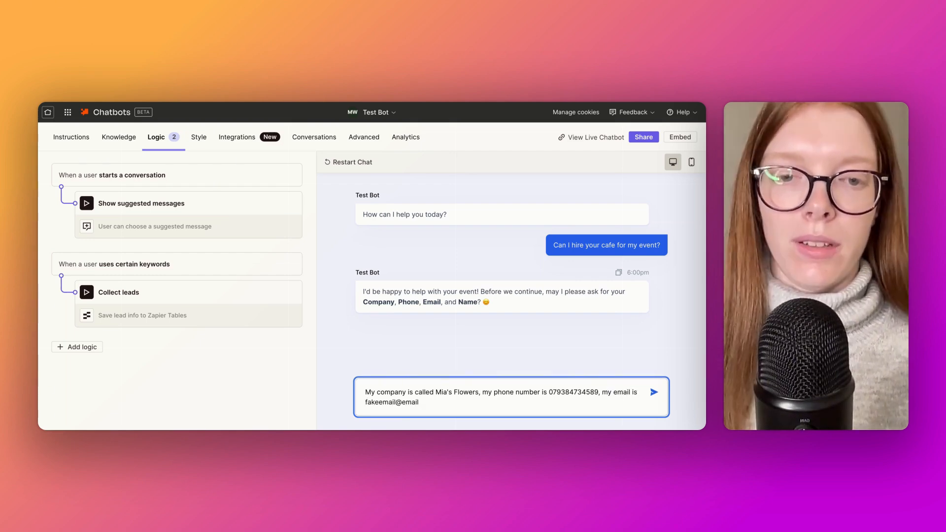
pyautogui.write('.com and m')
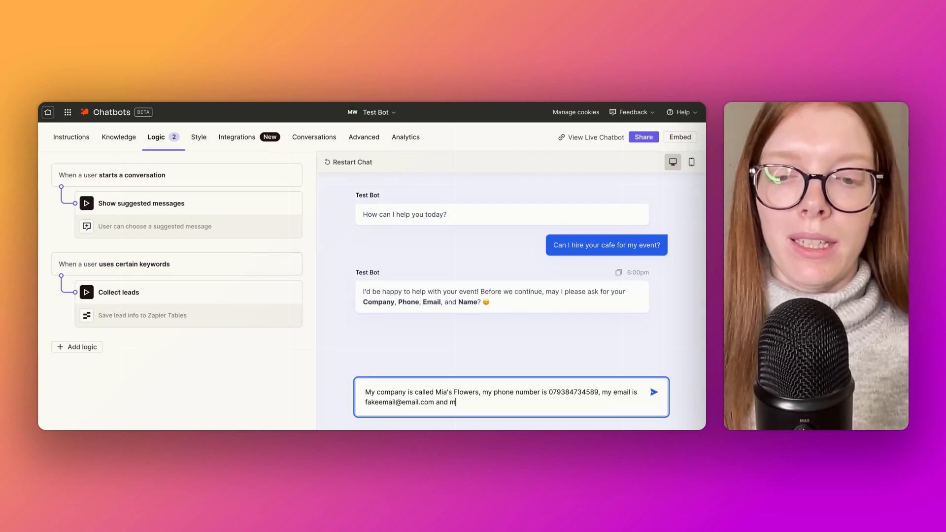
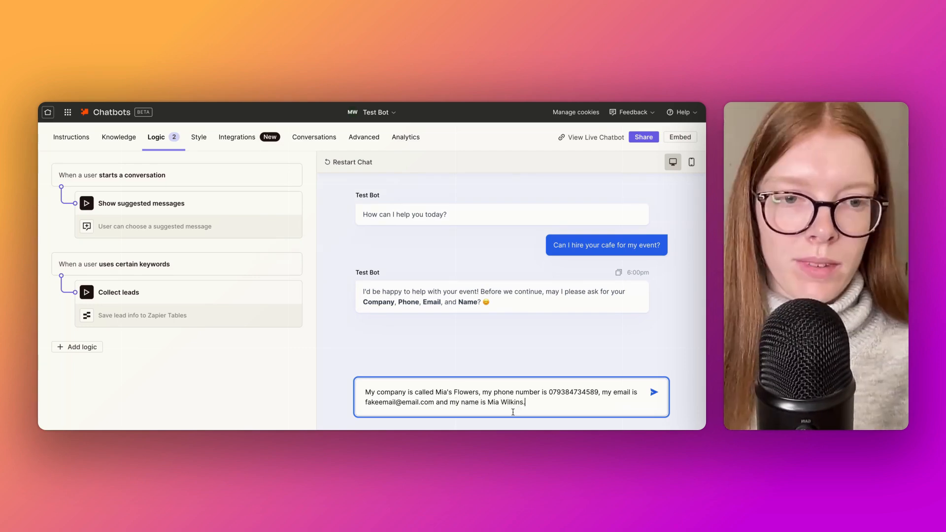
pyautogui.click(655, 393)
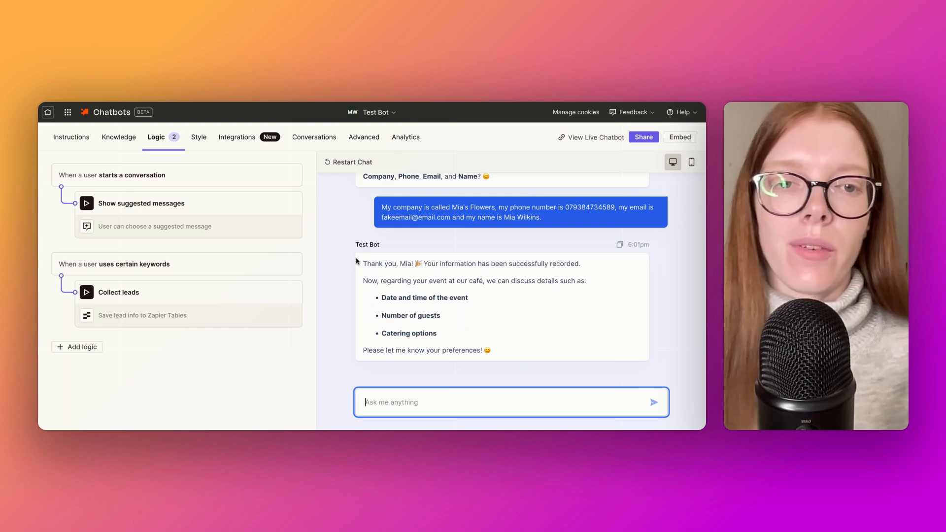